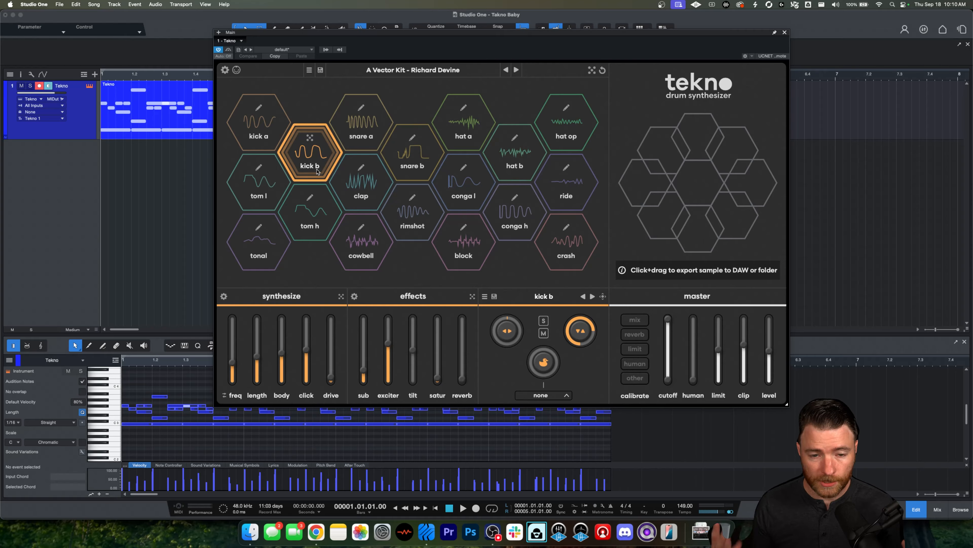
# Step: Drag the clap pad's sample out into the arrangement as a new audio track, then undo the export
pyautogui.click(370, 189)
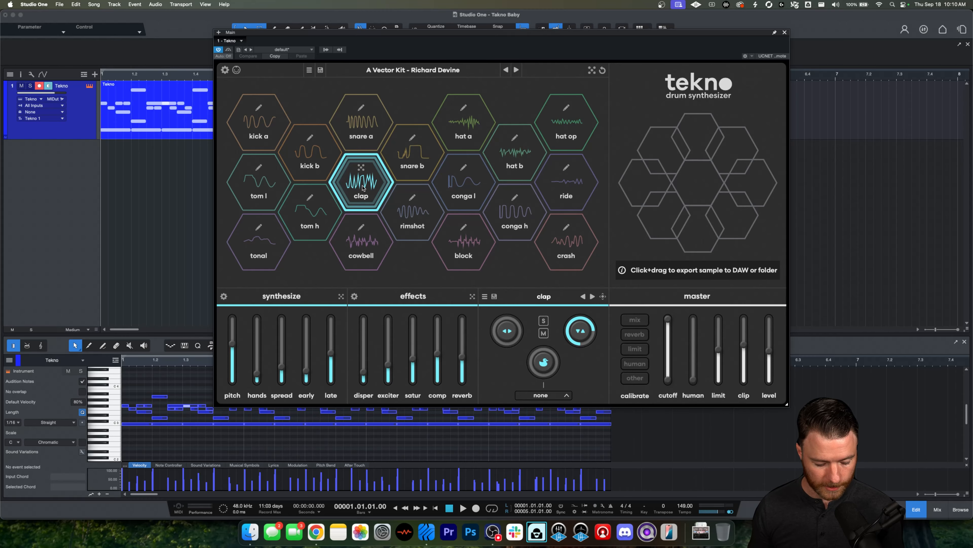
pyautogui.moveTo(362, 188); pyautogui.dragTo(153, 203)
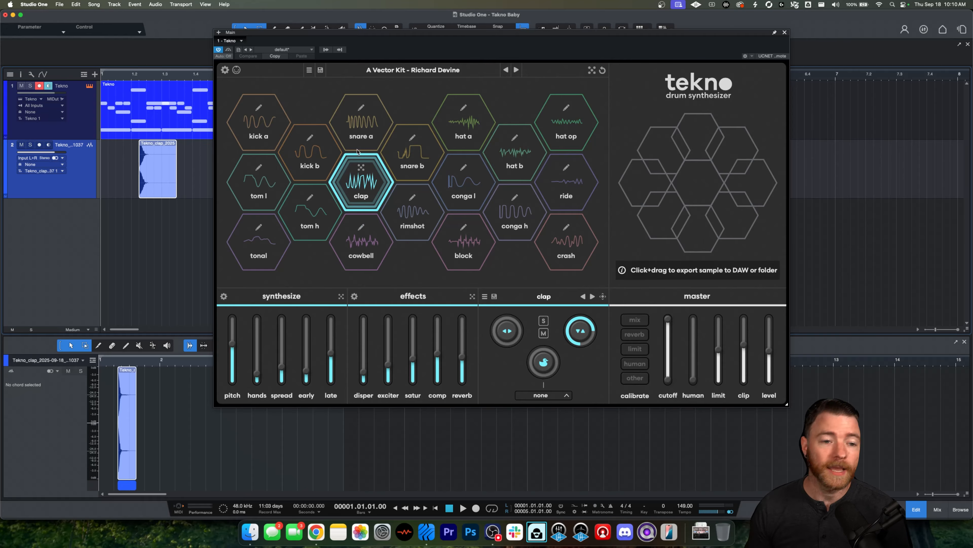
pyautogui.press('super+z')
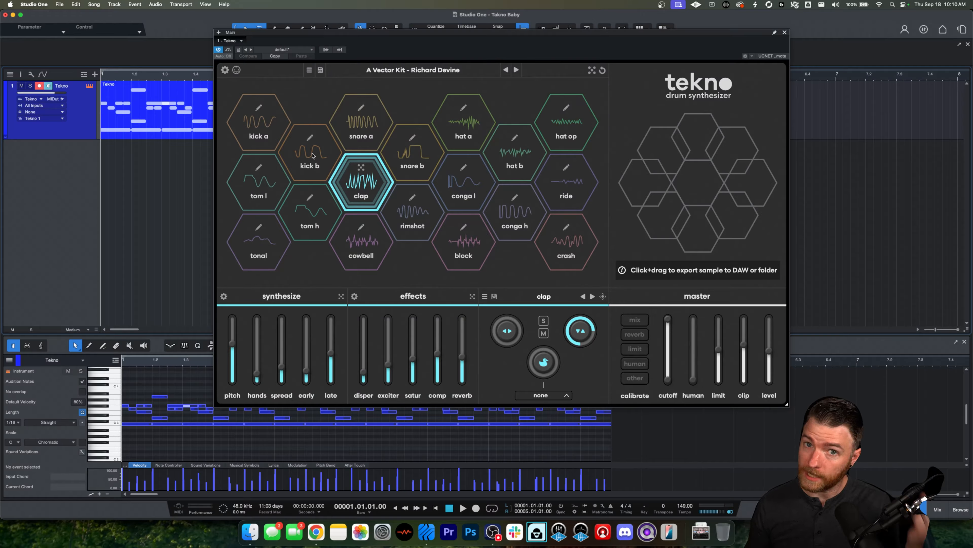
# Step: Audition the kick b and kick a pads and select kick b for editing
pyautogui.click(312, 155)
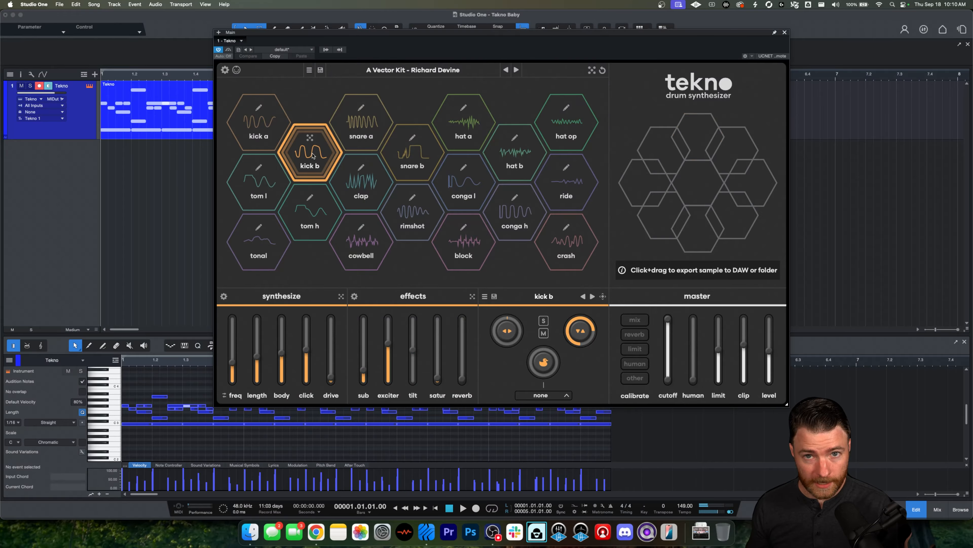
pyautogui.click(275, 132)
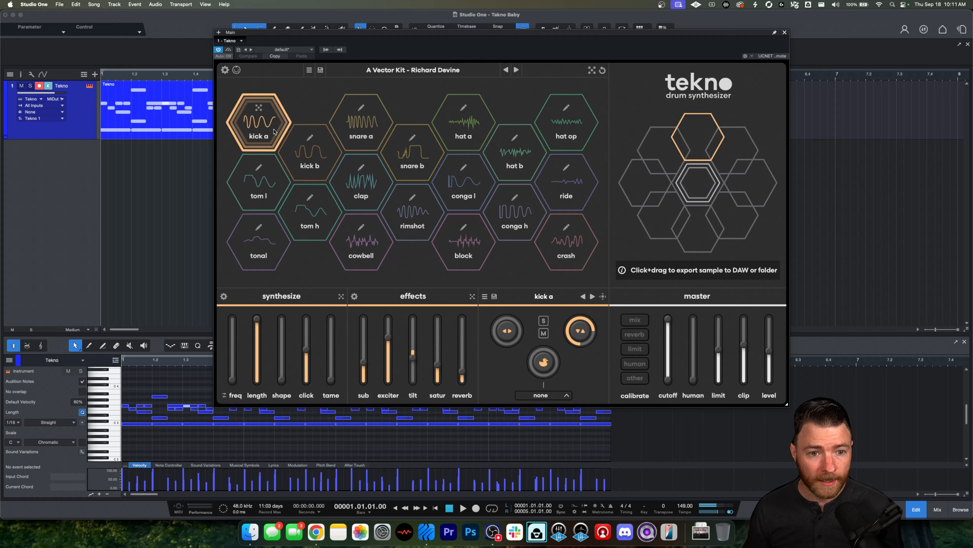
pyautogui.click(295, 153)
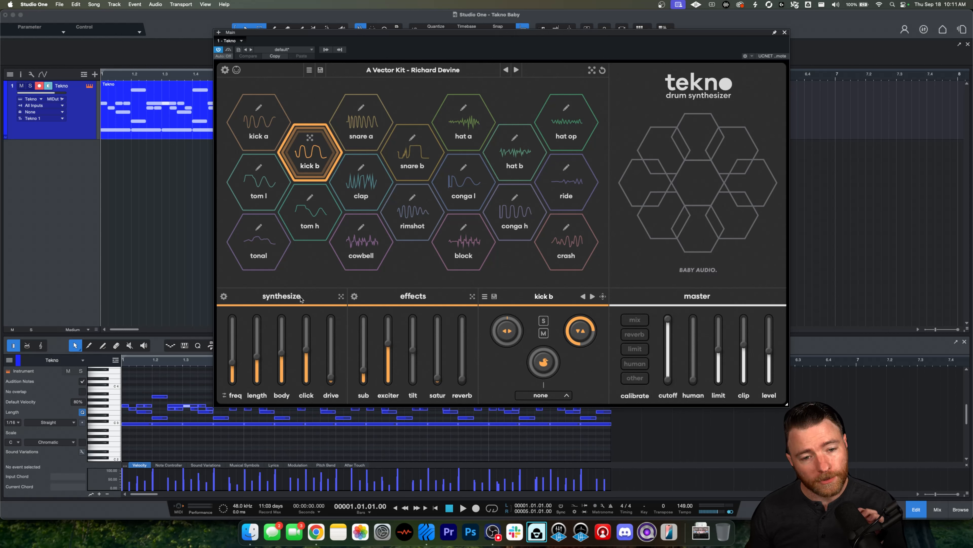
# Step: Sweep kick b's frequency down and up to 161 Hz, auditioning the pad afterwards
pyautogui.moveTo(238, 373)
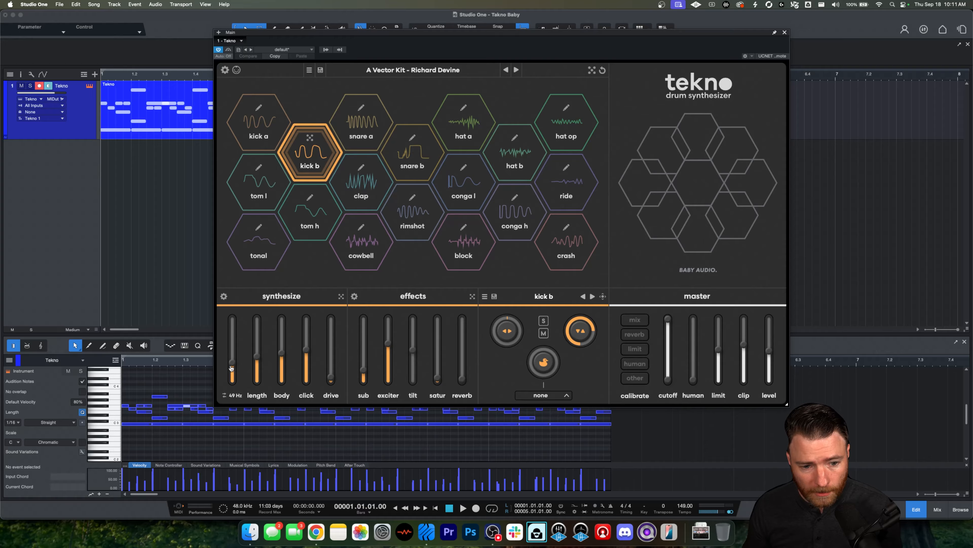
pyautogui.moveTo(232, 368); pyautogui.dragTo(232, 360)
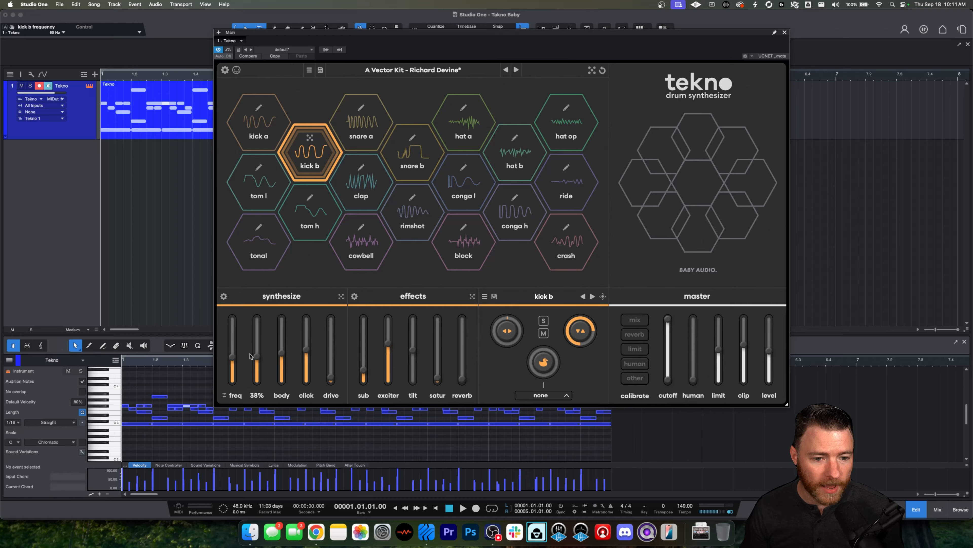
pyautogui.moveTo(233, 360)
pyautogui.mouseDown()
pyautogui.moveTo(234, 378)
pyautogui.moveTo(233, 352)
pyautogui.moveTo(235, 380)
pyautogui.mouseUp()
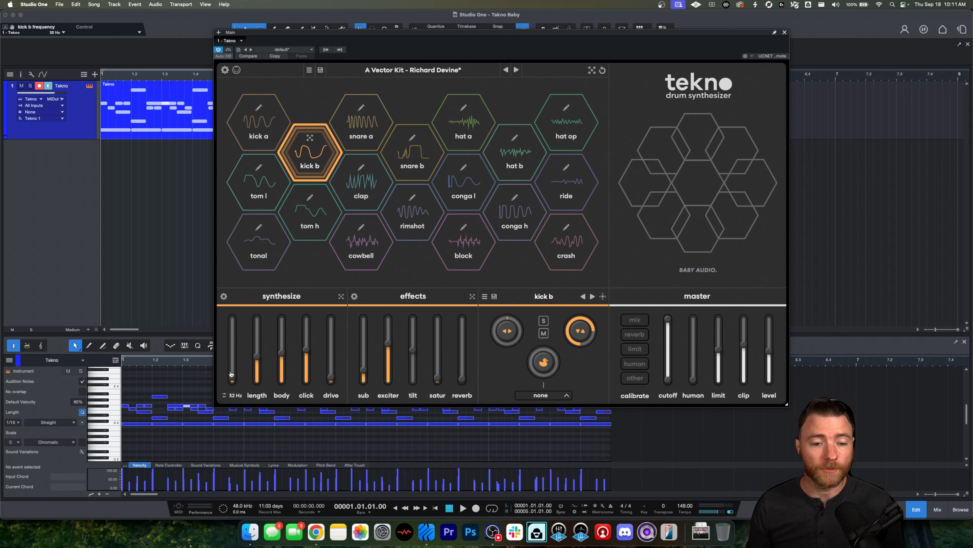
pyautogui.moveTo(232, 379); pyautogui.dragTo(232, 324)
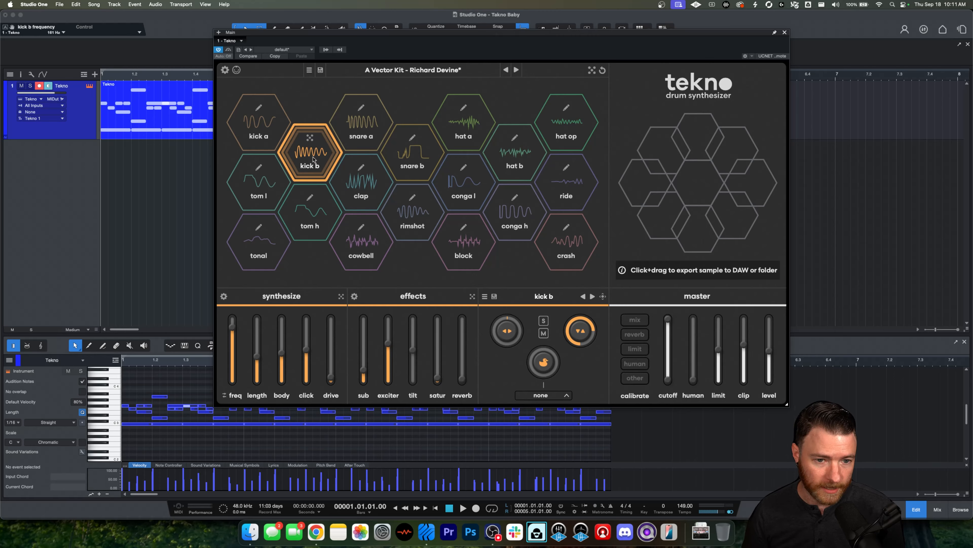
pyautogui.click(322, 158)
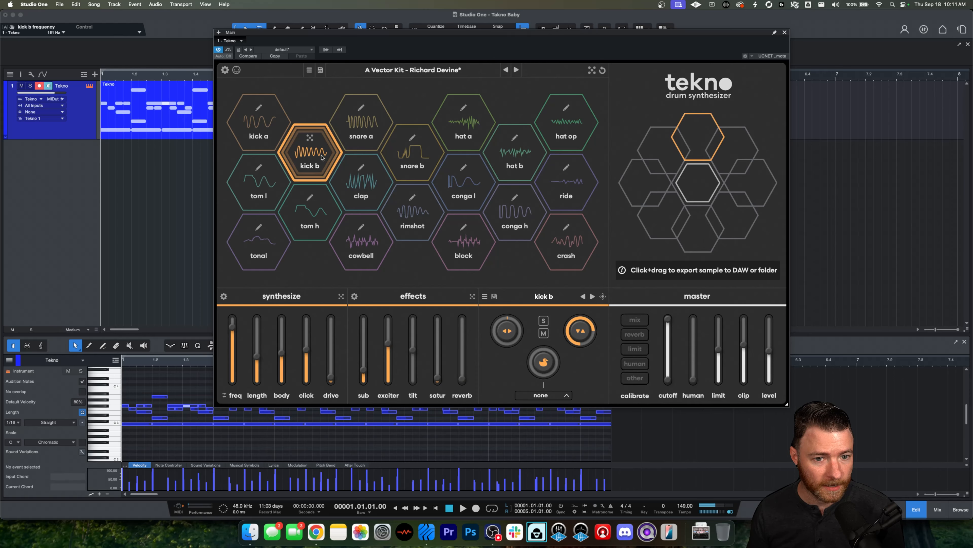
pyautogui.click(313, 153)
# Step: Sweep kick b's length up and then down to 0%, auditioning the pad after each change
pyautogui.moveTo(233, 328); pyautogui.dragTo(258, 321)
pyautogui.click(312, 158)
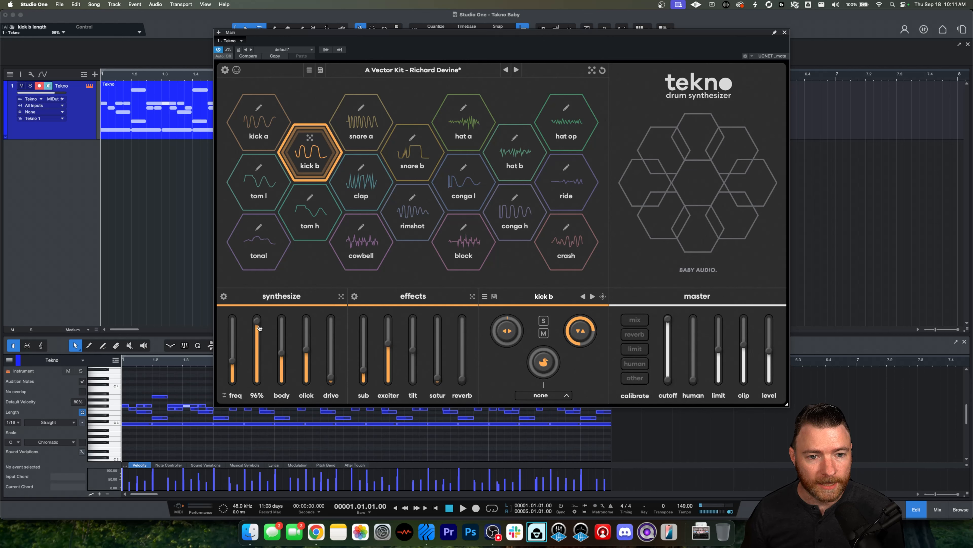
pyautogui.click(311, 154)
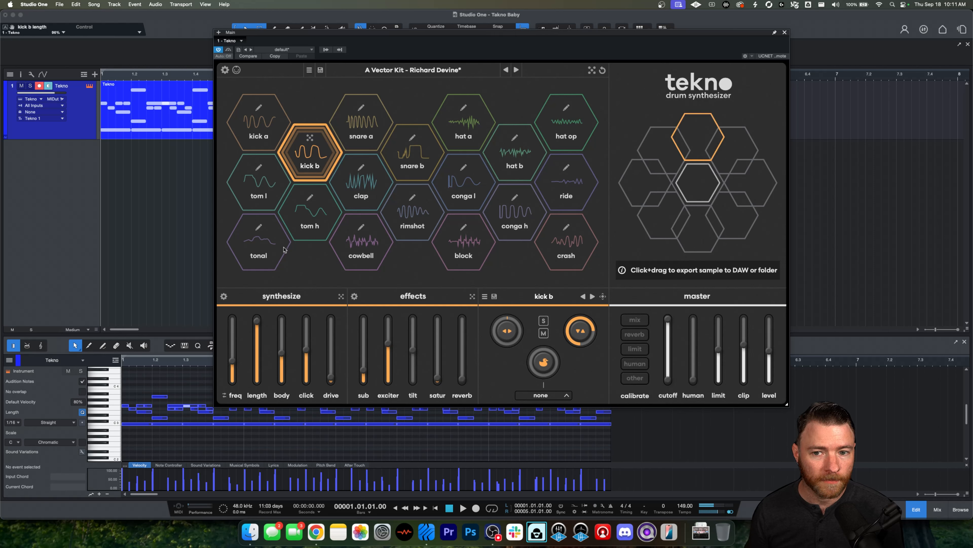
pyautogui.moveTo(259, 323); pyautogui.dragTo(258, 382)
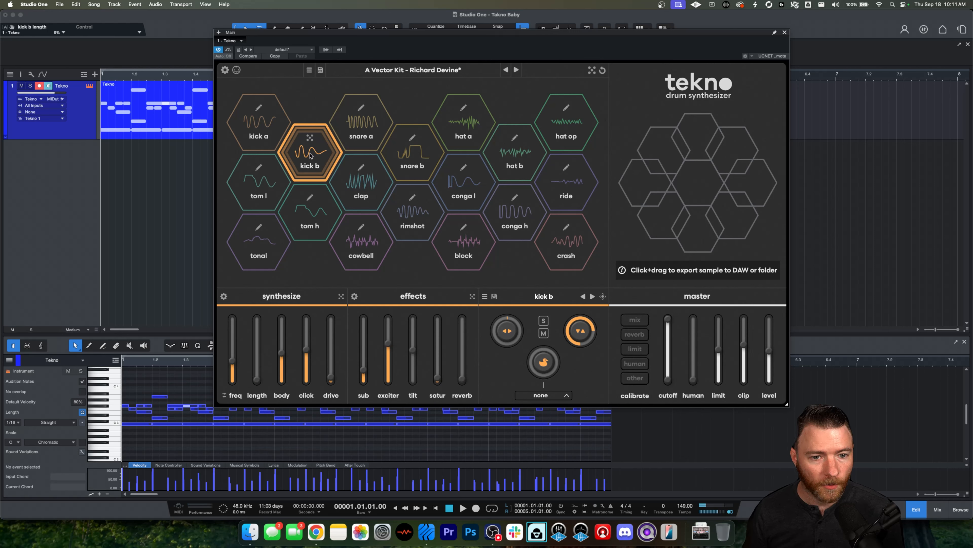
pyautogui.click(319, 158)
pyautogui.click(319, 157)
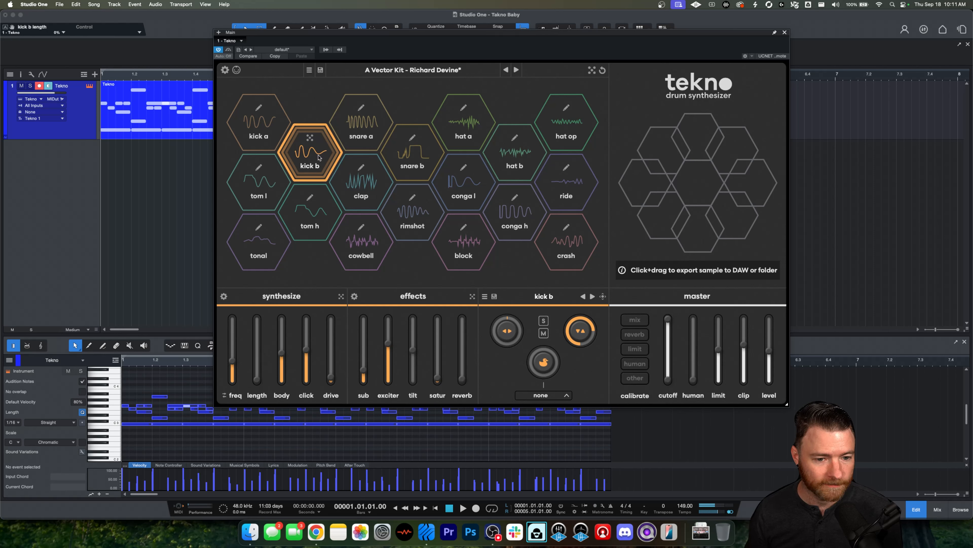
# Step: Raise kick b's body to 100%, then set it to 79%, auditioning the pad in between
pyautogui.moveTo(261, 380); pyautogui.dragTo(284, 363)
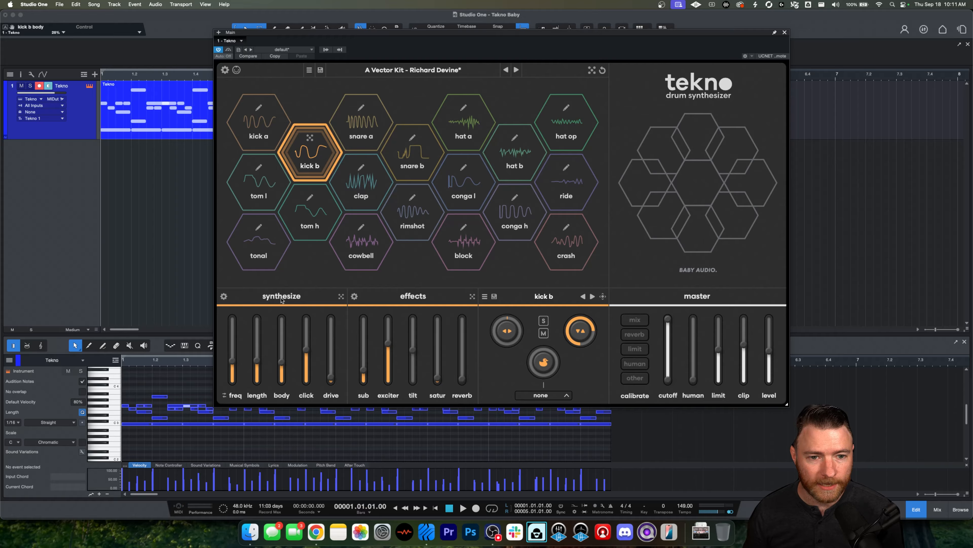
pyautogui.moveTo(282, 361); pyautogui.dragTo(283, 295)
pyautogui.click(322, 155)
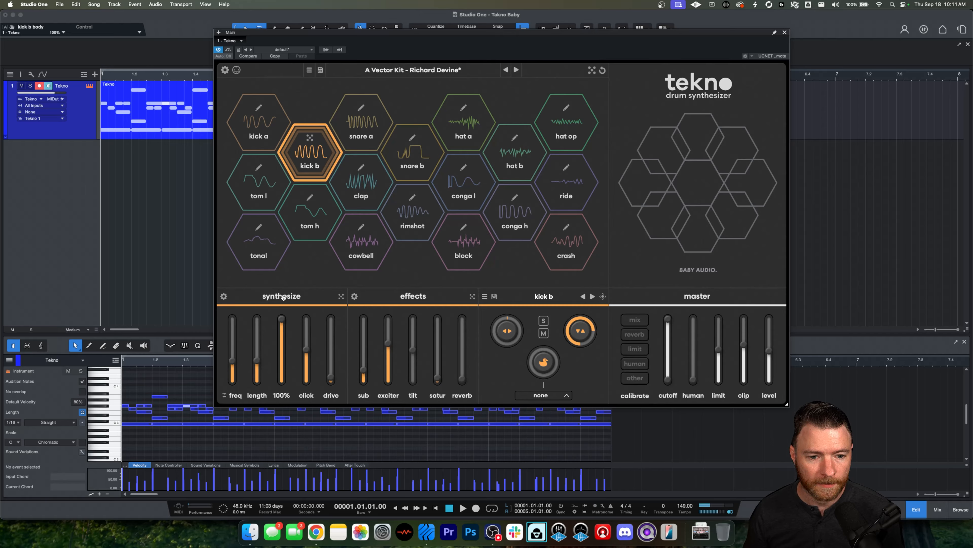
pyautogui.click(311, 161)
pyautogui.moveTo(282, 318); pyautogui.dragTo(283, 337)
pyautogui.click(315, 170)
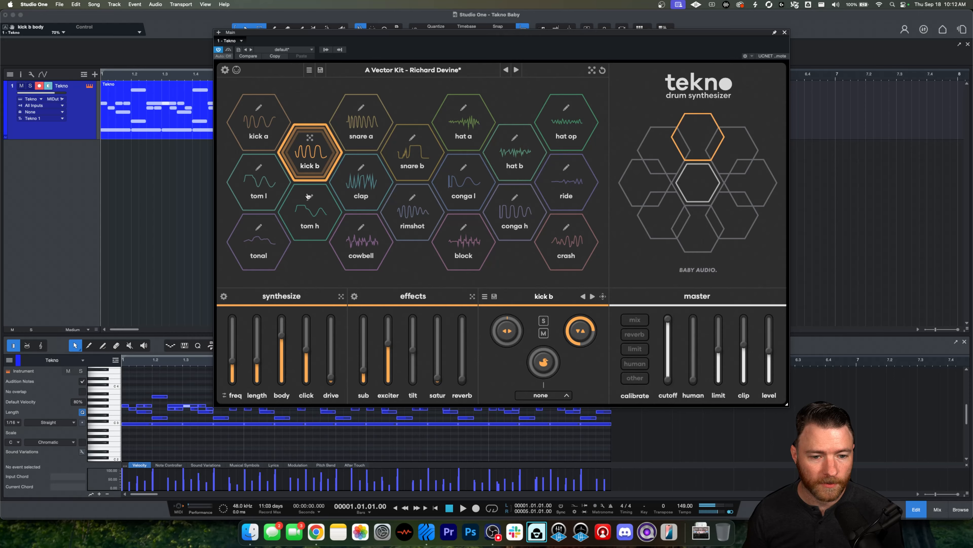
# Step: Pull kick b's click down, then set it to 736 Hz and audition the pad
pyautogui.moveTo(283, 336); pyautogui.dragTo(312, 398)
pyautogui.click(318, 163)
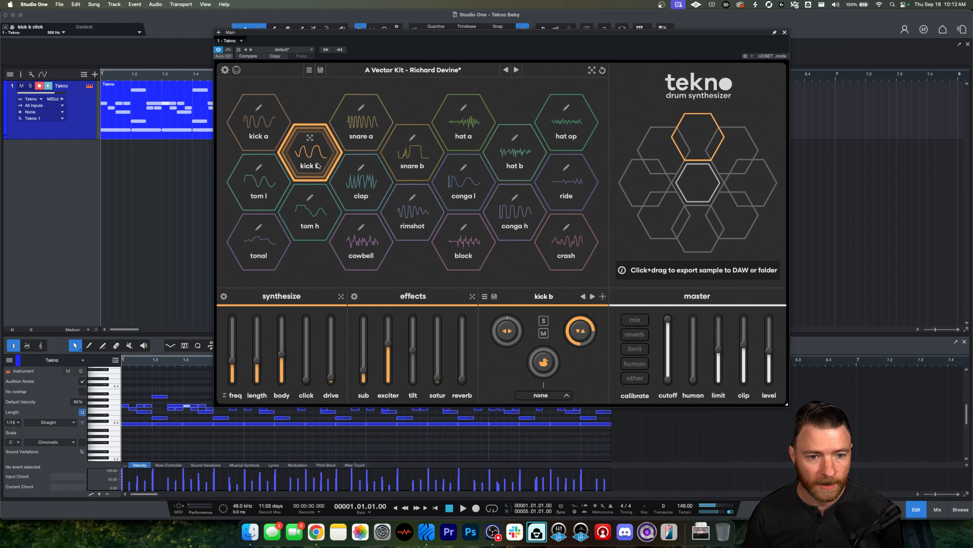
pyautogui.moveTo(306, 378); pyautogui.dragTo(306, 354)
pyautogui.click(315, 169)
pyautogui.click(309, 172)
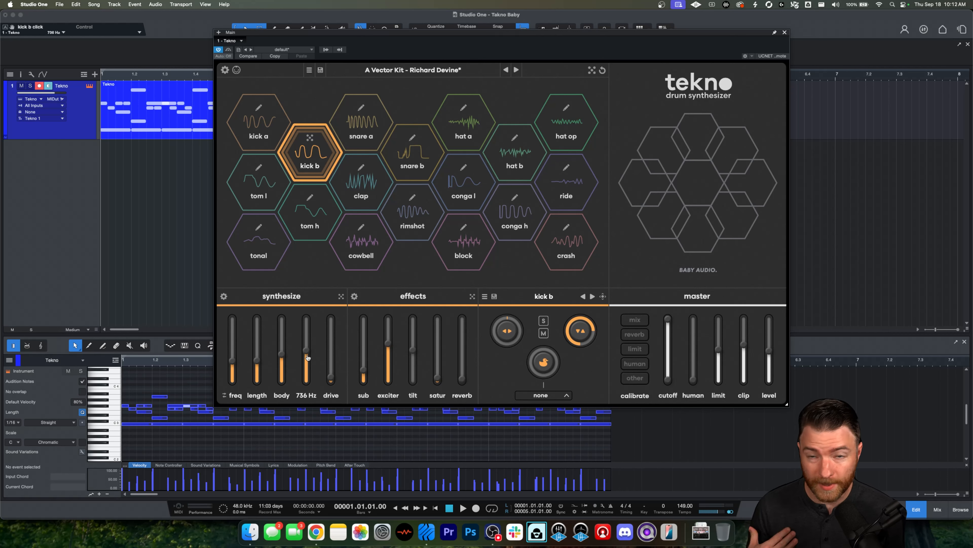
# Step: Push kick b's drive up to 100%, then pull it back to a low setting while auditioning
pyautogui.moveTo(334, 382)
pyautogui.mouseDown()
pyautogui.moveTo(333, 351)
pyautogui.moveTo(333, 371)
pyautogui.mouseUp()
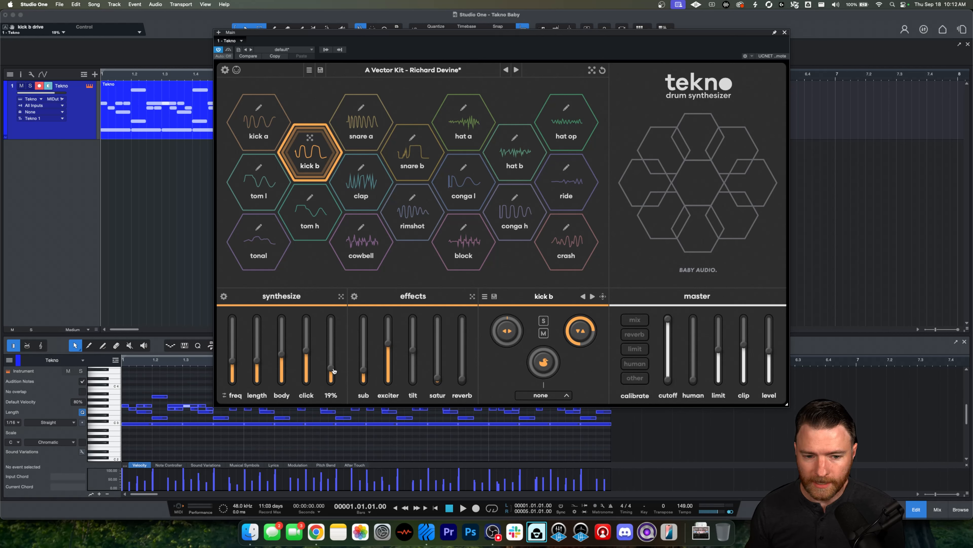
pyautogui.click(315, 162)
pyautogui.moveTo(331, 371); pyautogui.dragTo(327, 207)
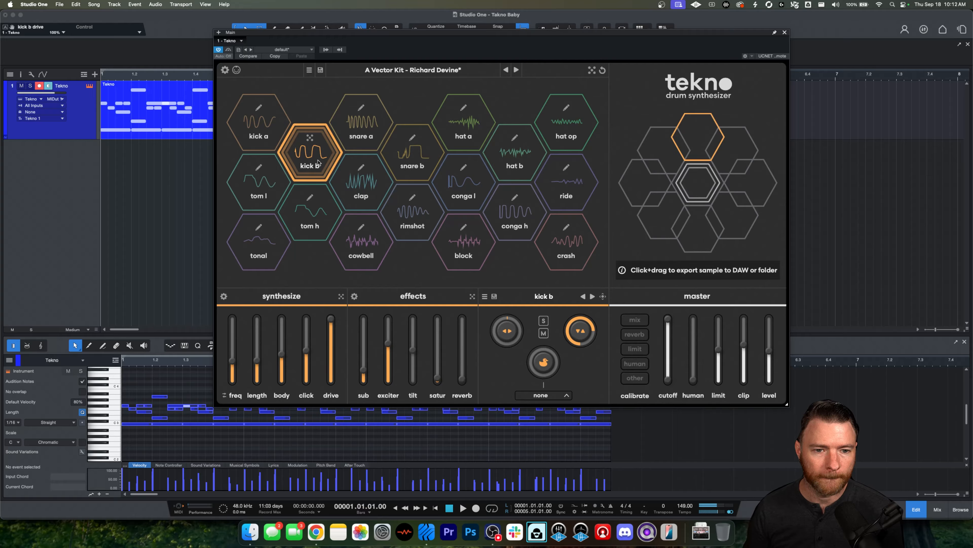
pyautogui.moveTo(331, 319); pyautogui.dragTo(332, 359)
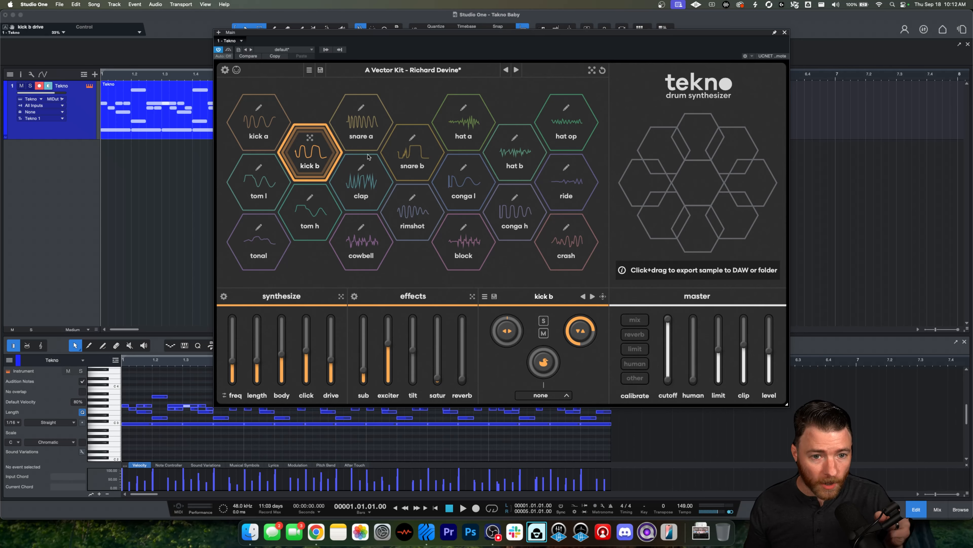
# Step: Raise kick b's sub to 100% and audition it, then pull the sub fully down
pyautogui.moveTo(364, 379); pyautogui.dragTo(364, 317)
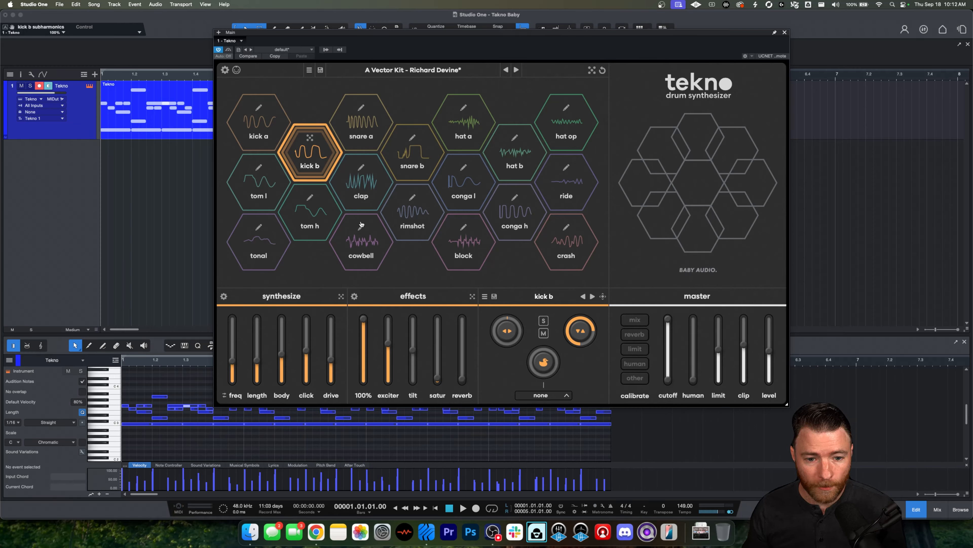
pyautogui.click(308, 155)
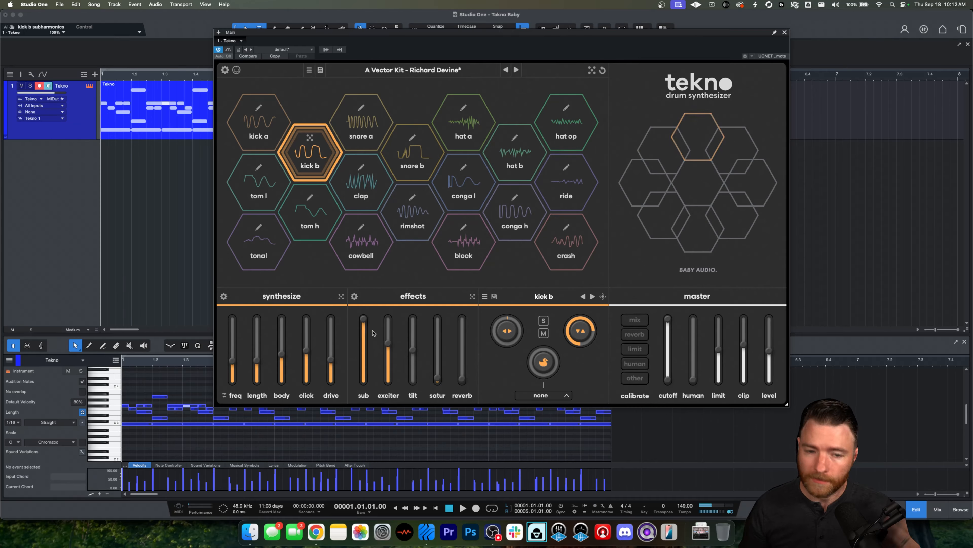
pyautogui.moveTo(363, 320); pyautogui.dragTo(363, 383)
# Step: Sweep kick b's tilt up and down while auditioning, then reset tilt to its default
pyautogui.moveTo(385, 347); pyautogui.dragTo(412, 342)
pyautogui.click(414, 358)
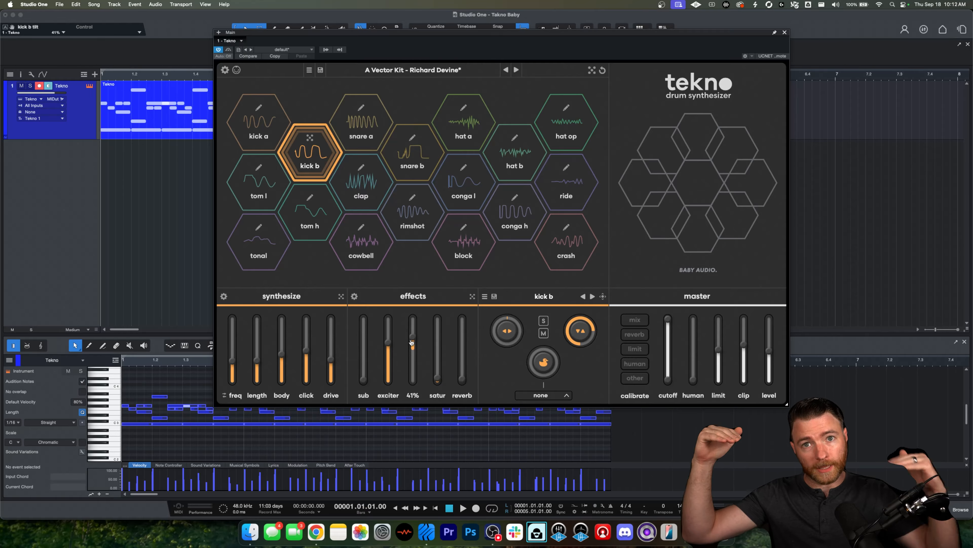
pyautogui.moveTo(412, 343); pyautogui.dragTo(419, 410)
pyautogui.click(313, 158)
pyautogui.click(309, 162)
pyautogui.doubleClick(414, 380)
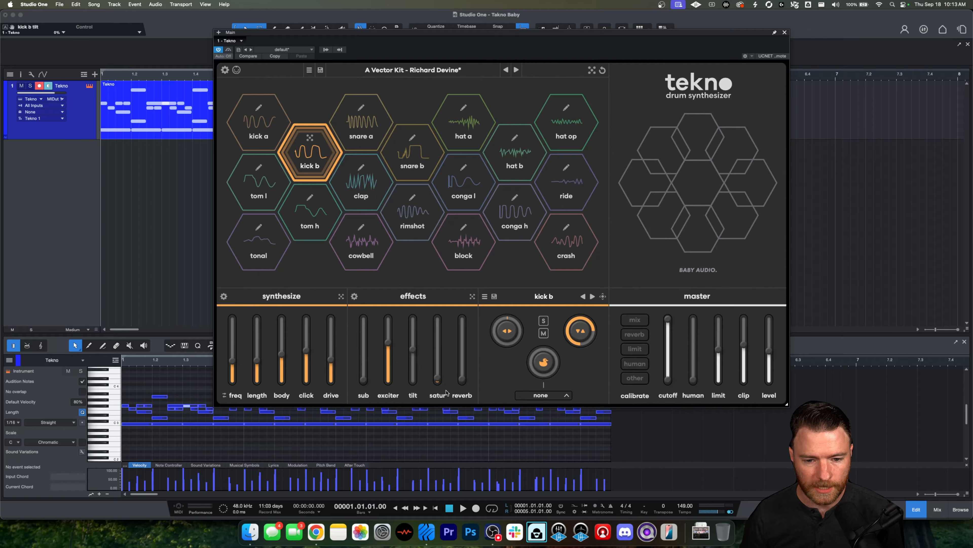
# Step: Set kick b's saturation to 79% and audition the pad
pyautogui.moveTo(443, 381); pyautogui.dragTo(438, 332)
pyautogui.click(319, 154)
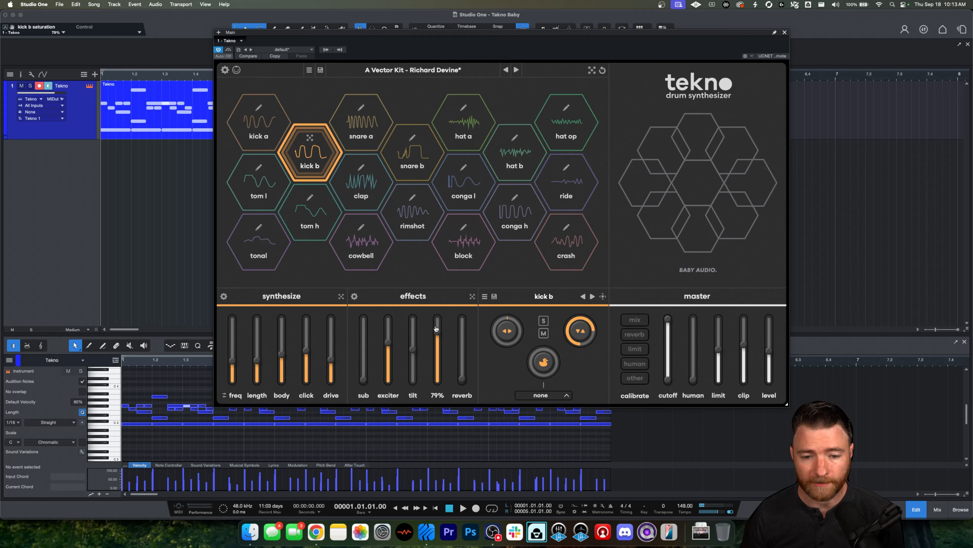
pyautogui.click(309, 156)
# Step: Raise kick b's reverb level to -20dB and audition it, then turn the reverb fully down
pyautogui.moveTo(437, 332); pyautogui.dragTo(461, 351)
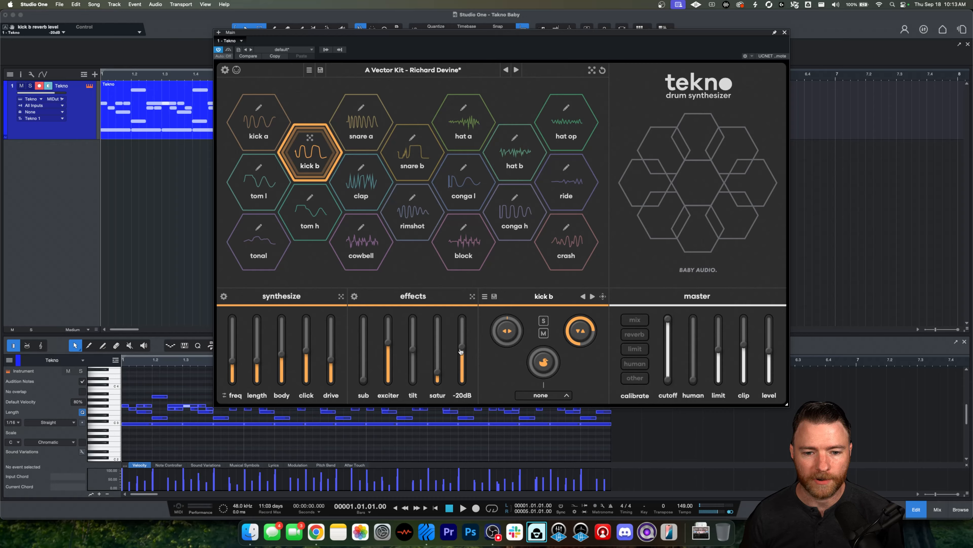
pyautogui.click(314, 155)
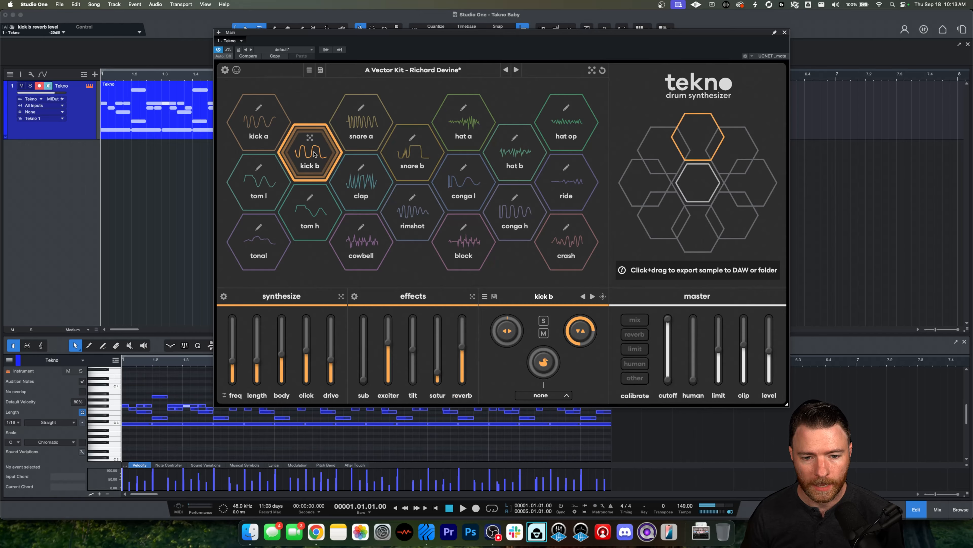
pyautogui.click(314, 154)
pyautogui.moveTo(462, 347); pyautogui.dragTo(467, 383)
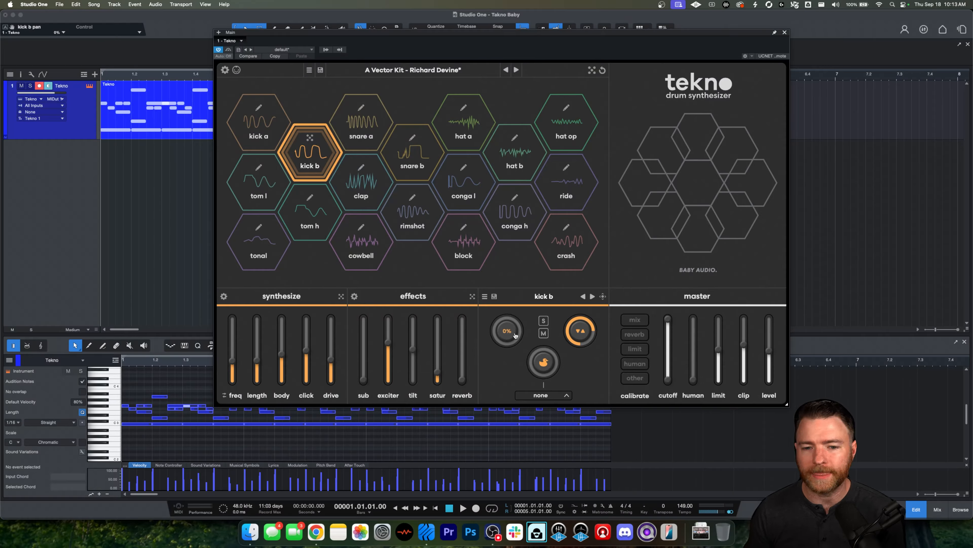
# Step: Sweep kick b's pan fully left and right and reset it to center, then reset the gain to 0.0 dB
pyautogui.moveTo(514, 336); pyautogui.dragTo(510, 376)
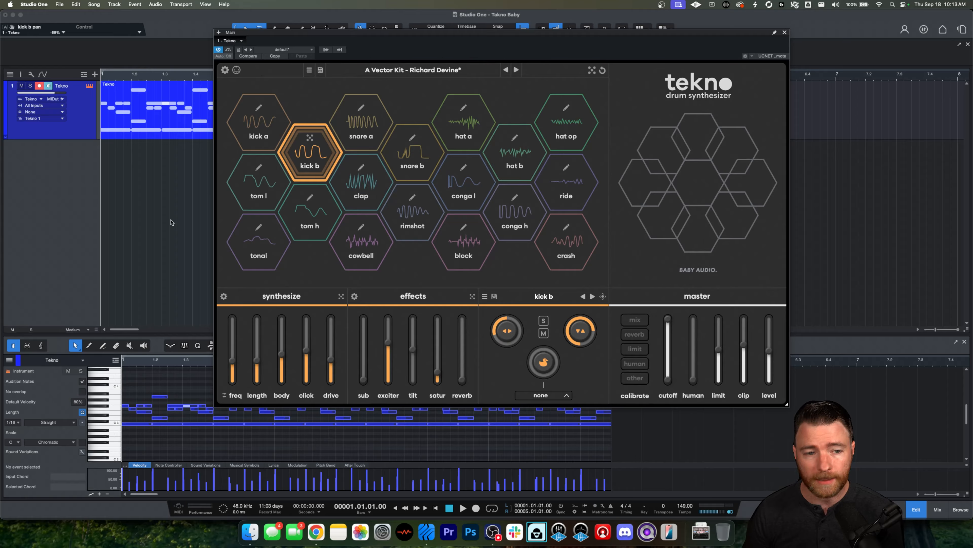
pyautogui.moveTo(501, 330); pyautogui.dragTo(503, 346)
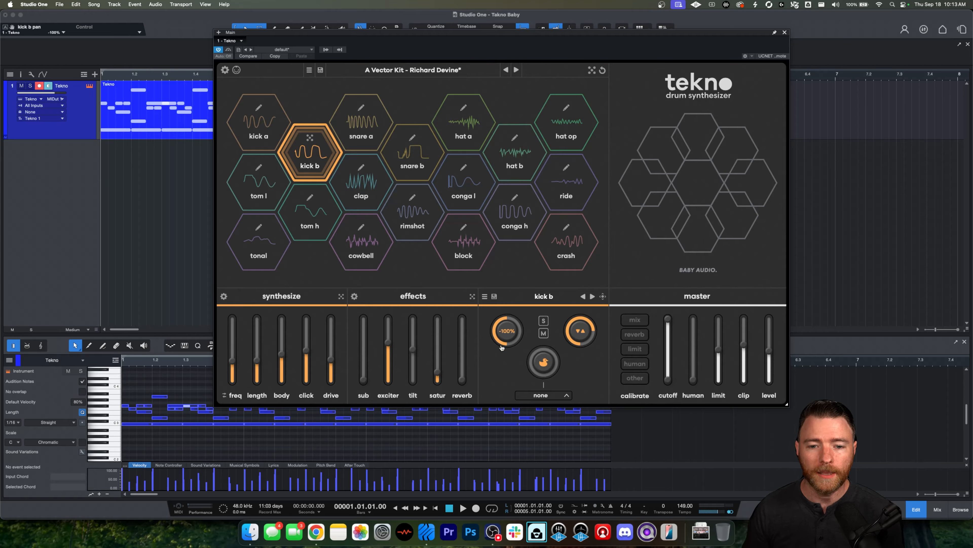
pyautogui.moveTo(499, 330); pyautogui.dragTo(484, 167)
pyautogui.click(309, 147)
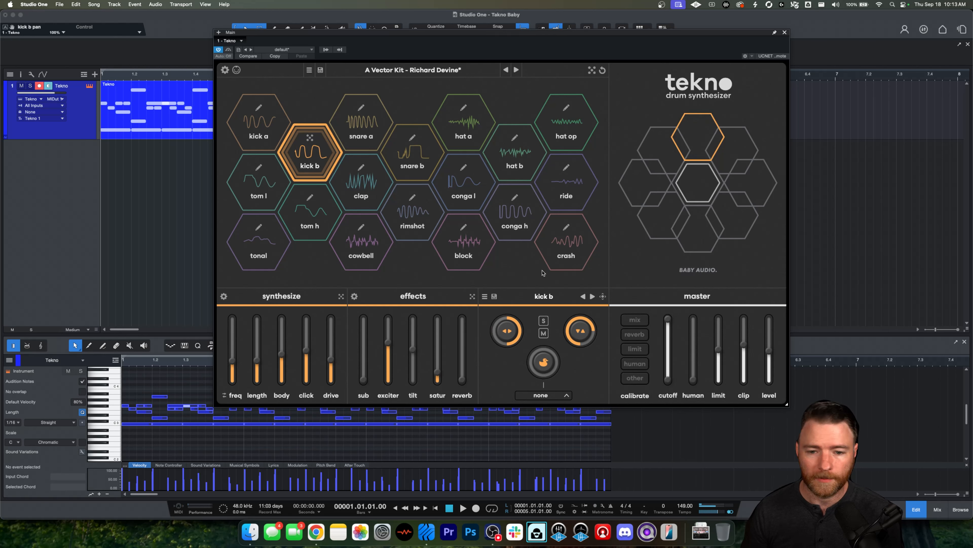
pyautogui.doubleClick(511, 342)
pyautogui.moveTo(578, 339)
pyautogui.mouseDown()
pyautogui.moveTo(578, 307)
pyautogui.moveTo(578, 358)
pyautogui.moveTo(574, 334)
pyautogui.moveTo(571, 344)
pyautogui.mouseUp()
pyautogui.doubleClick(571, 344)
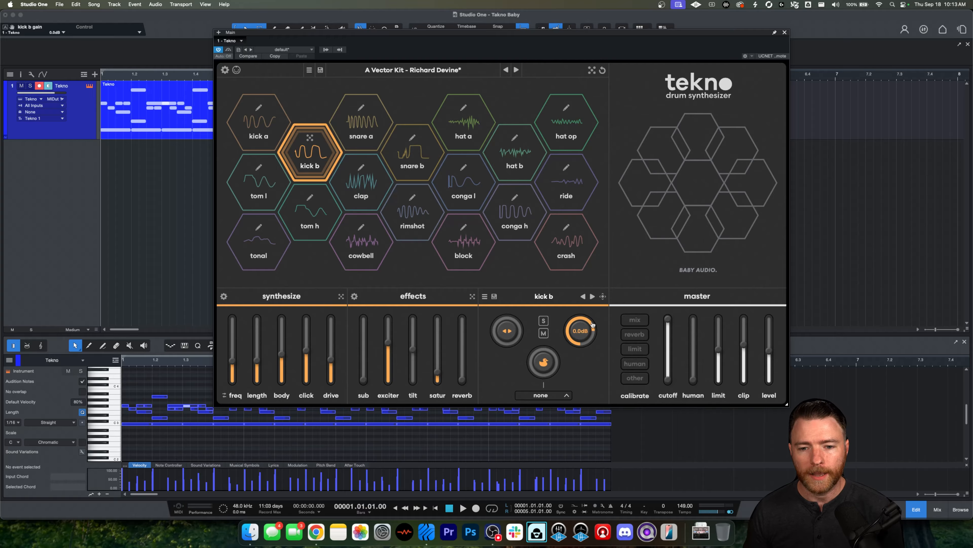
# Step: Raise kick b's duck gain and choose kick a as its duck source
pyautogui.moveTo(543, 368)
pyautogui.moveTo(534, 377); pyautogui.dragTo(535, 361)
pyautogui.click(562, 397)
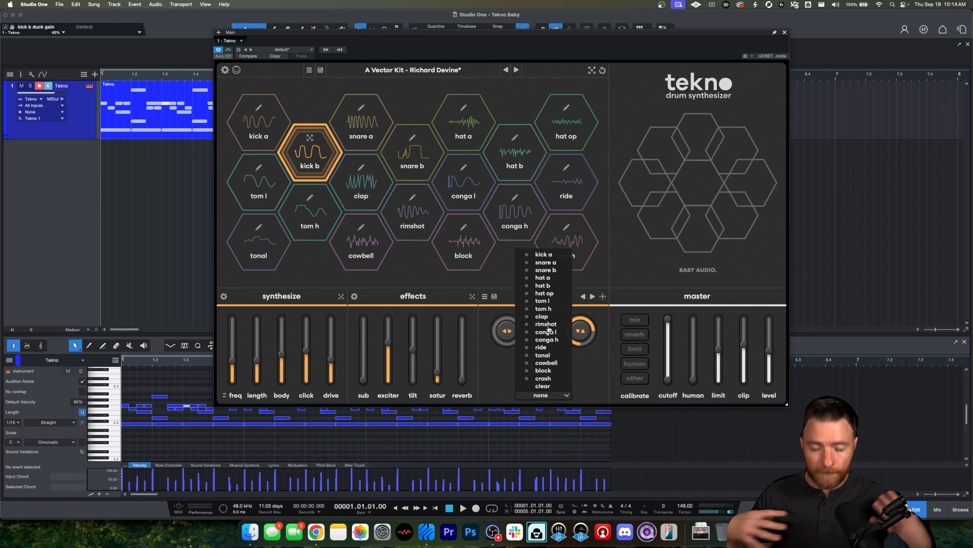
pyautogui.click(551, 255)
pyautogui.click(482, 388)
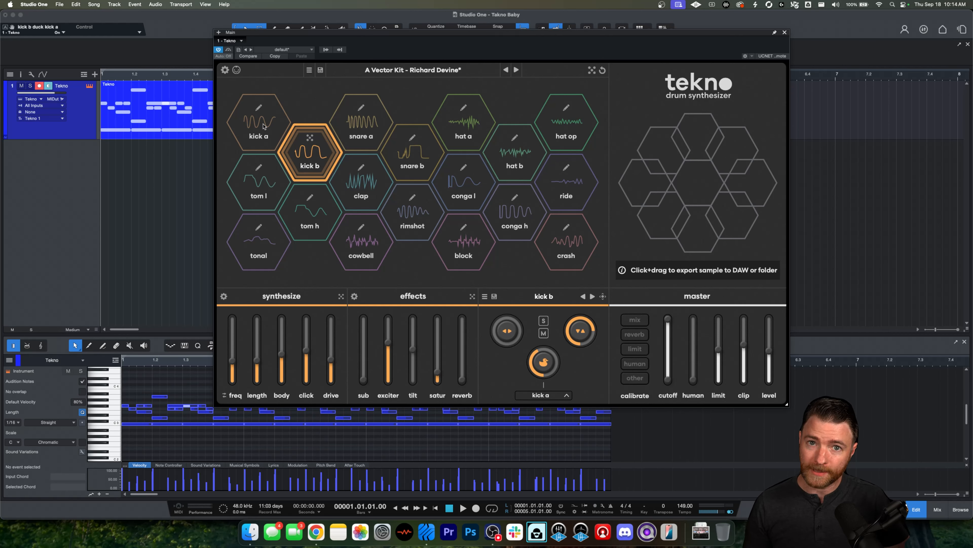
pyautogui.moveTo(545, 363)
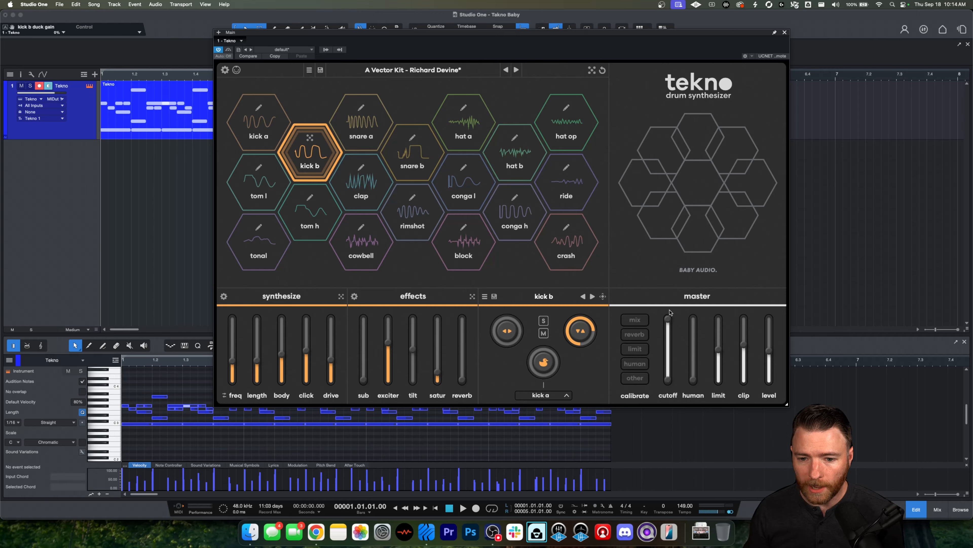
# Step: Set the master human slider to about 32%
pyautogui.moveTo(669, 322)
pyautogui.moveTo(668, 323); pyautogui.dragTo(696, 372)
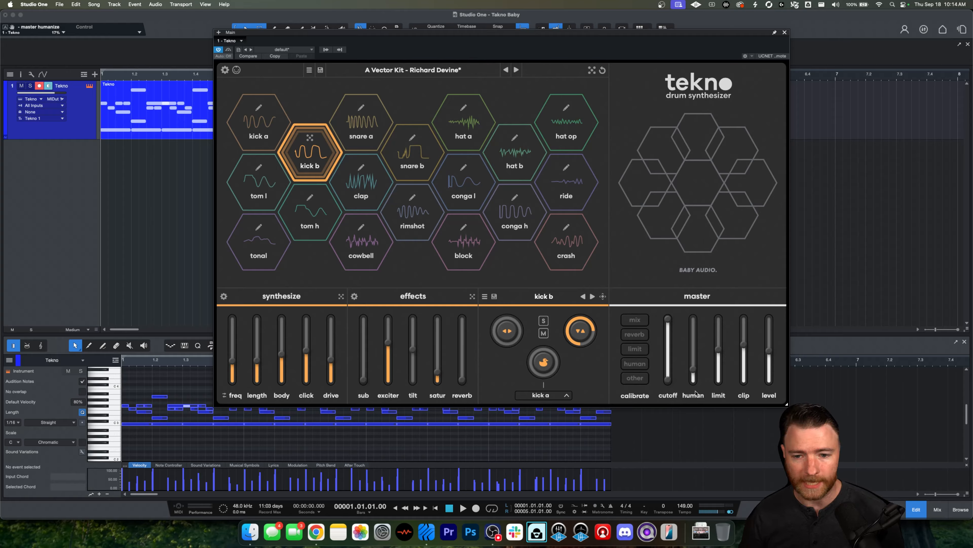
pyautogui.moveTo(694, 373); pyautogui.dragTo(694, 363)
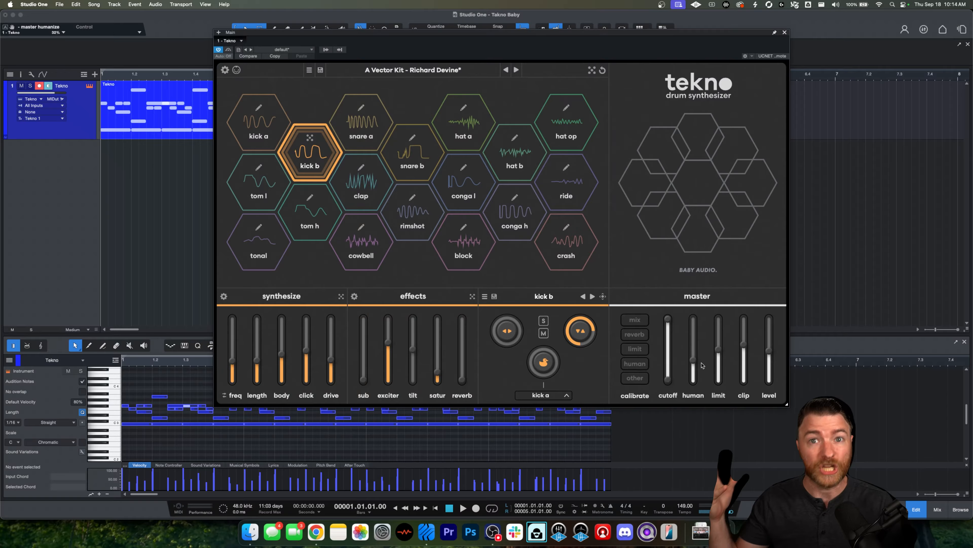
pyautogui.moveTo(696, 372)
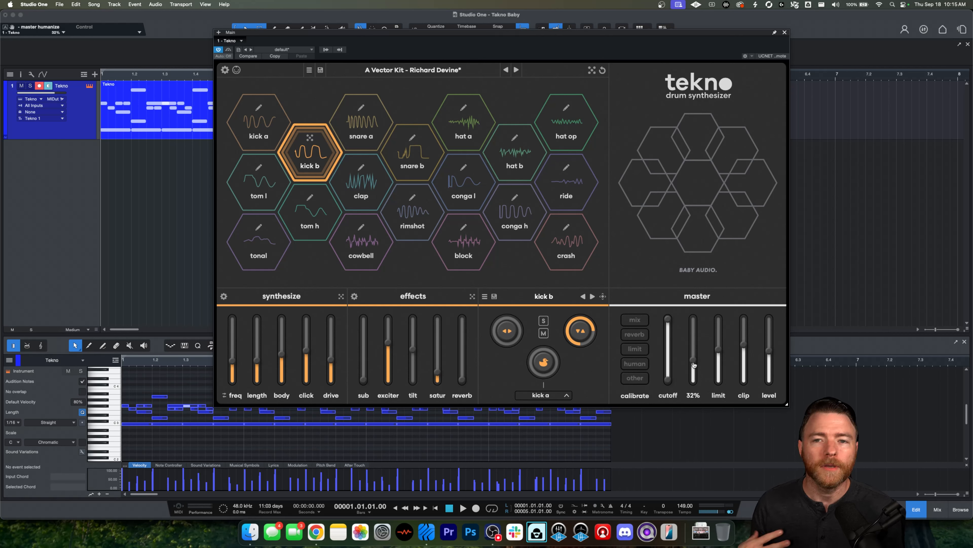
# Step: Lower the master level, then reset it to 0.0 dB
pyautogui.moveTo(722, 355)
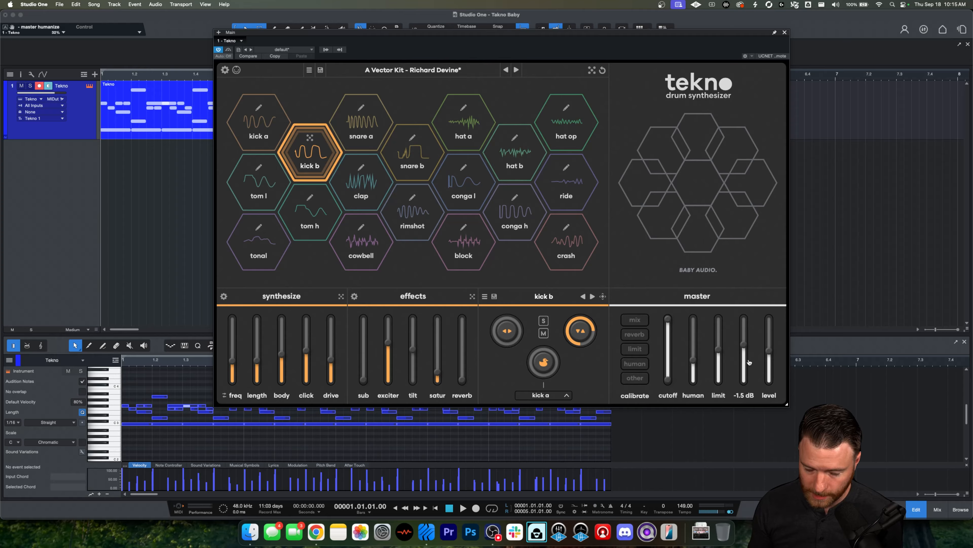
pyautogui.moveTo(774, 367)
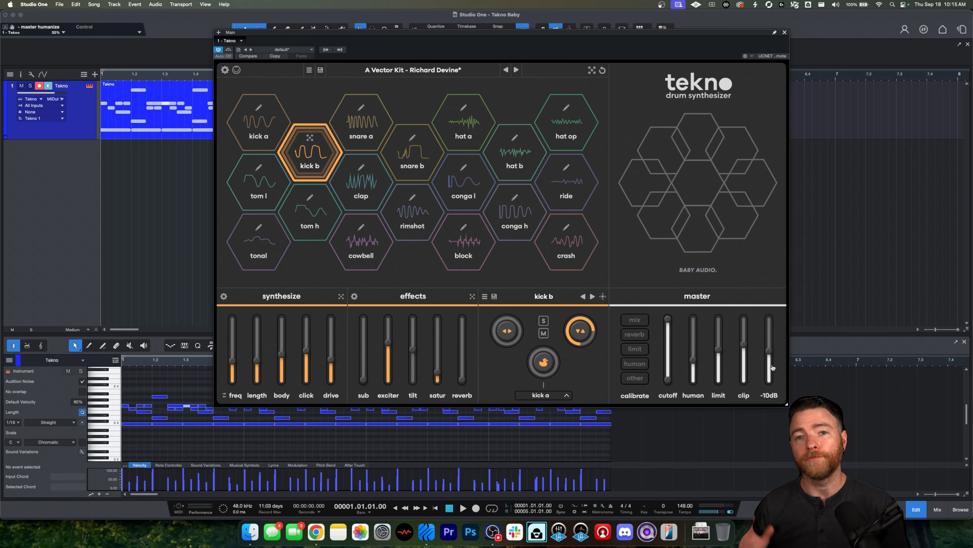
pyautogui.moveTo(773, 367)
pyautogui.mouseDown()
pyautogui.moveTo(769, 325)
pyautogui.moveTo(777, 378)
pyautogui.mouseUp()
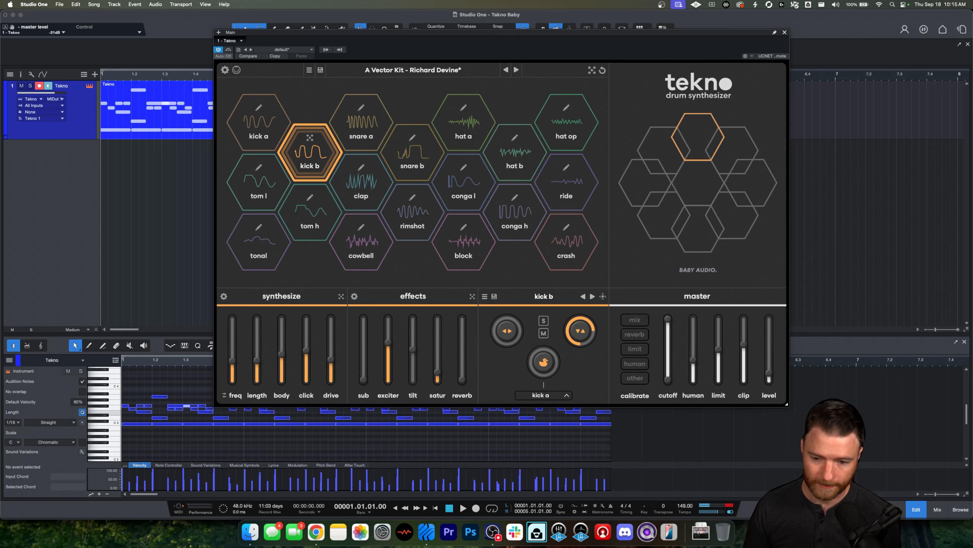
pyautogui.doubleClick(777, 376)
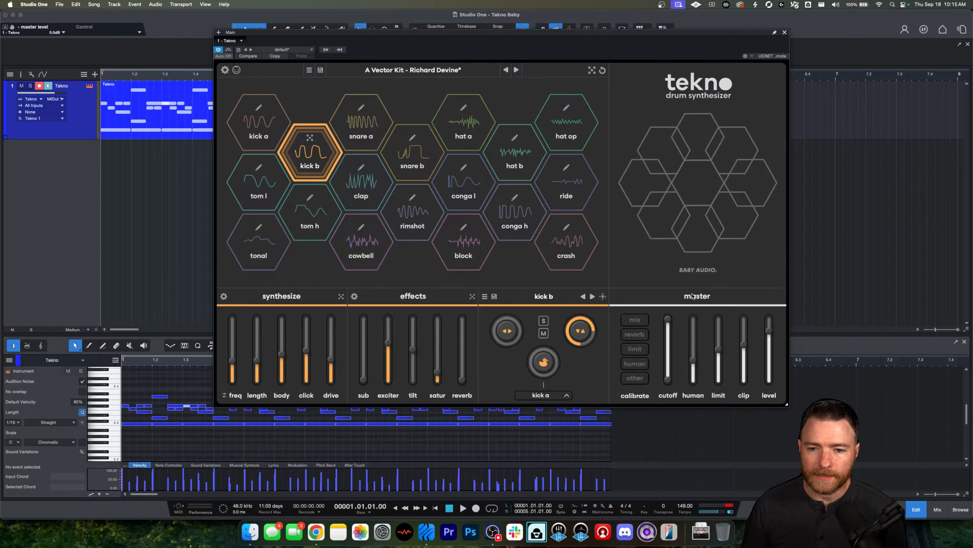
# Step: Toggle the mixer view and open the master reverb calibration panel to review its settings
pyautogui.click(641, 323)
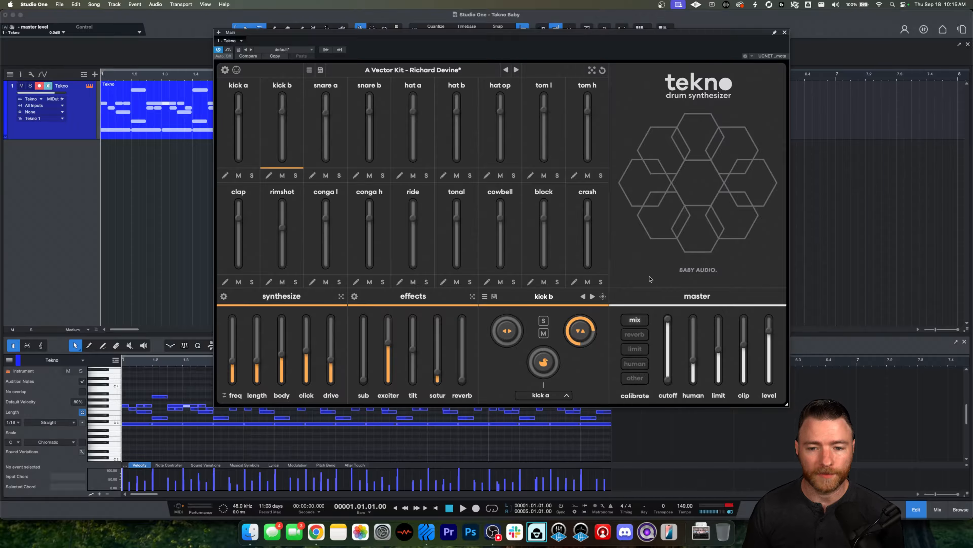
pyautogui.click(642, 339)
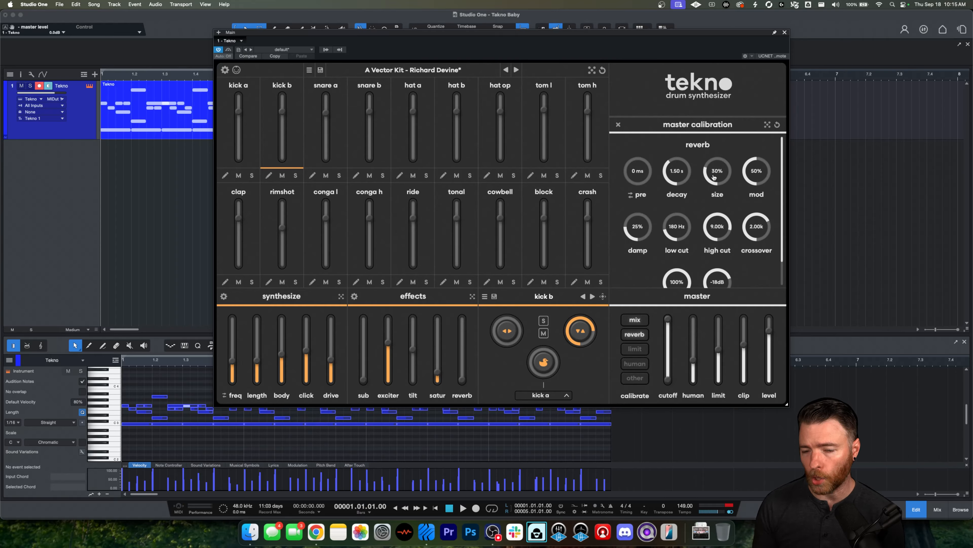
pyautogui.click(634, 320)
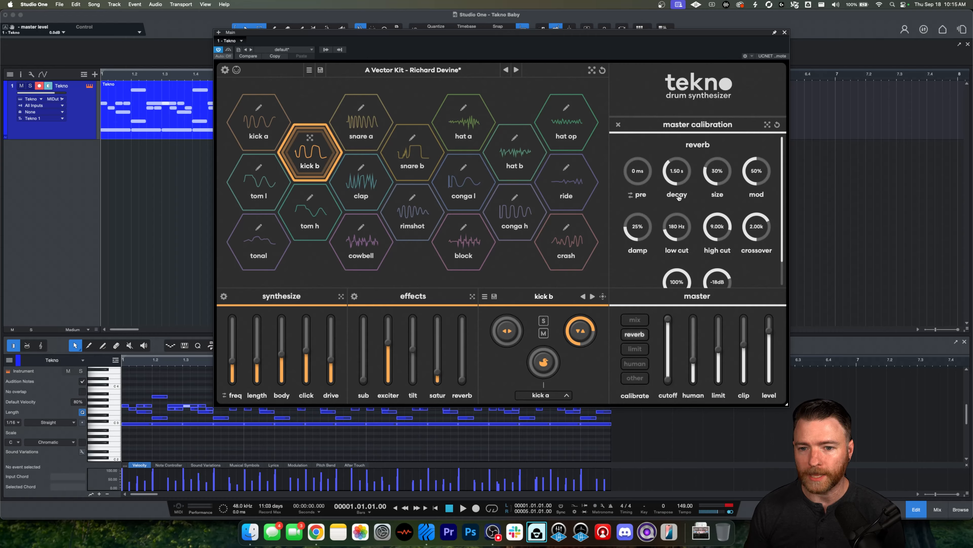
pyautogui.scroll(-1, 655, 215)
pyautogui.scroll(-3, 655, 218)
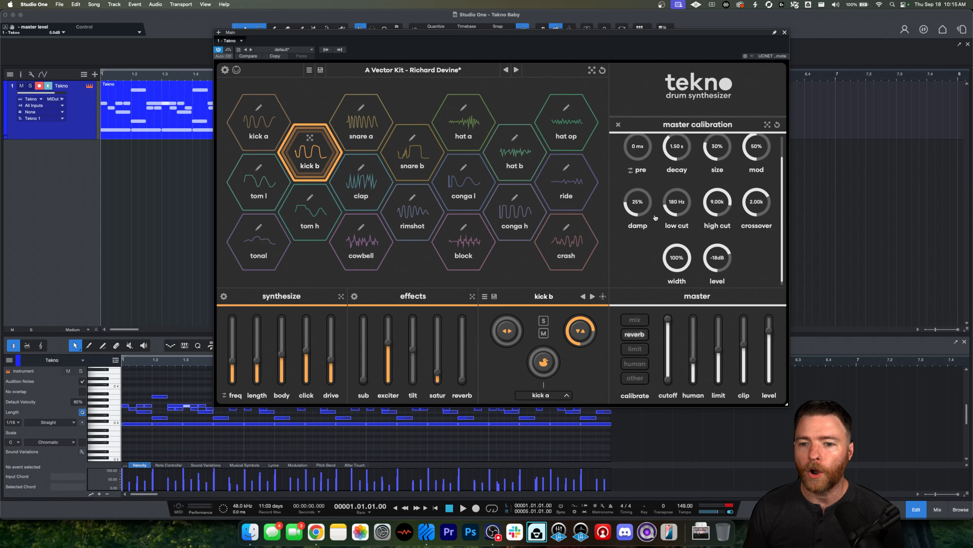
pyautogui.scroll(4, 656, 214)
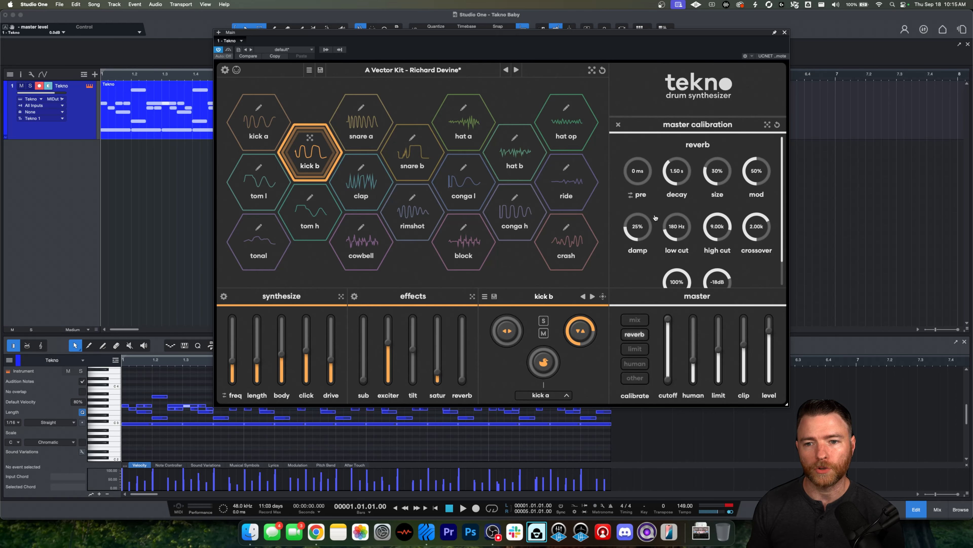
# Step: Review the master limit, human and other calibration panels, then close the calibration view
pyautogui.click(645, 349)
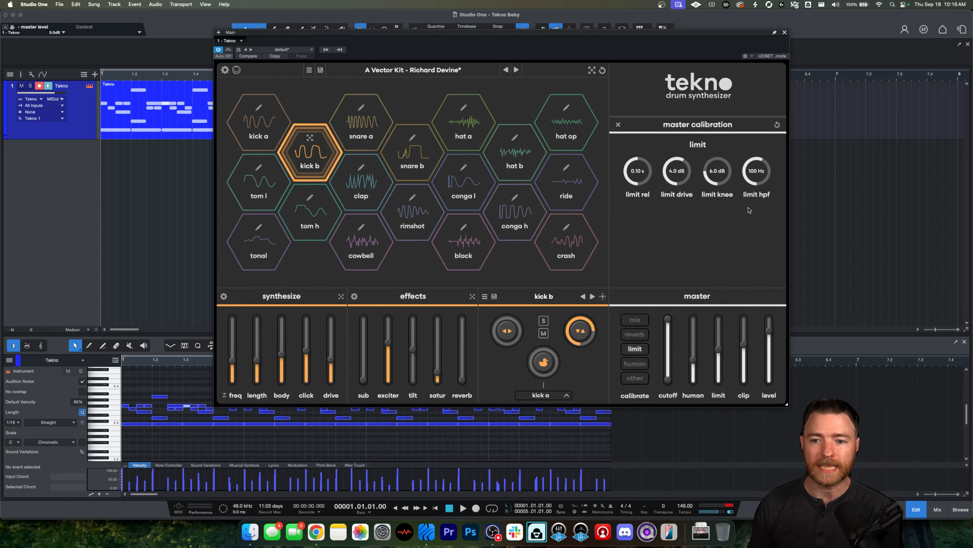
pyautogui.click(640, 363)
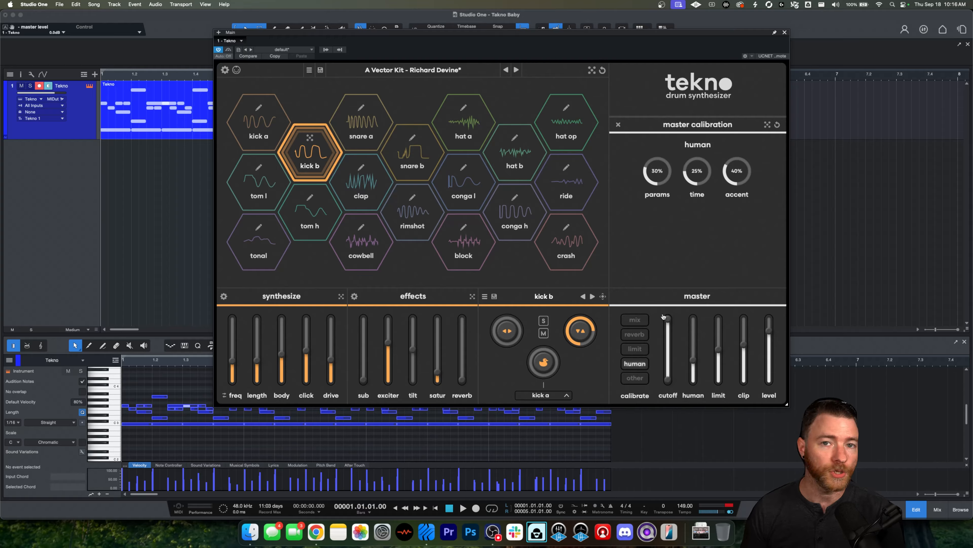
pyautogui.click(635, 378)
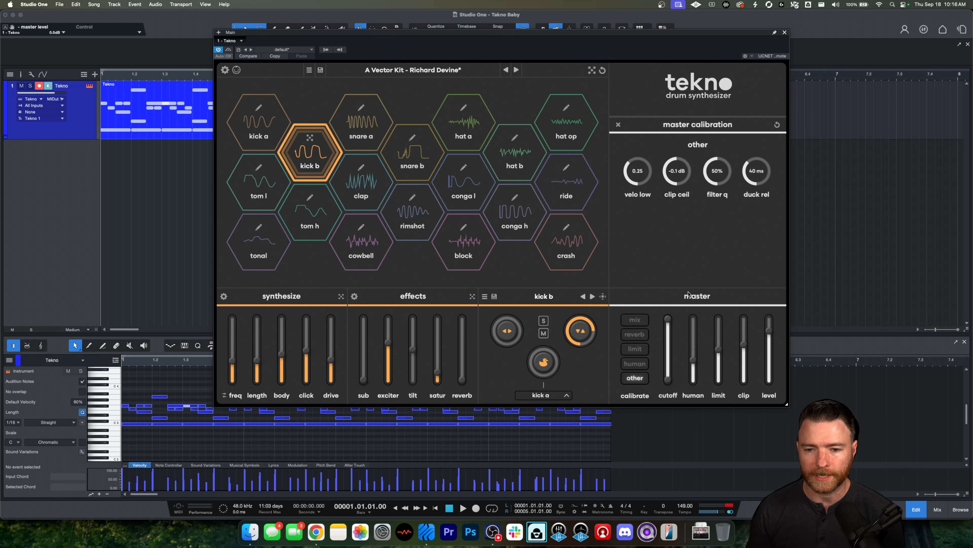
pyautogui.click(644, 379)
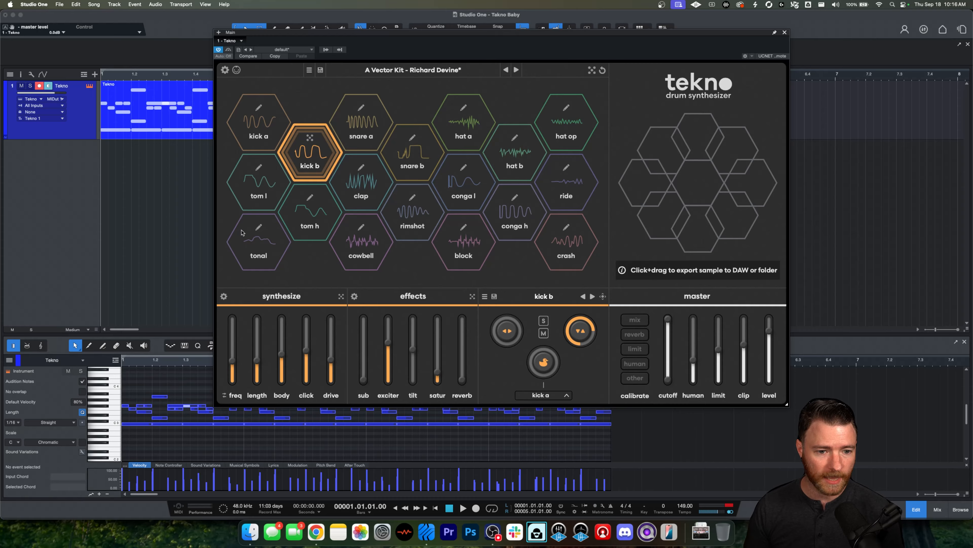
# Step: Open kick b's synthesis calibration and scroll through its pulse, pitch mod and resonator settings
pyautogui.click(224, 296)
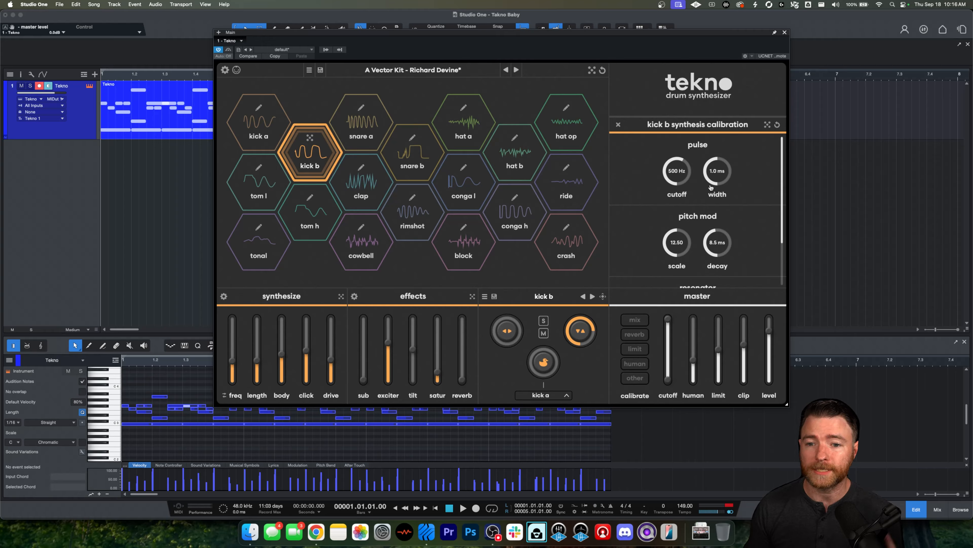
pyautogui.scroll(-1, 767, 170)
pyautogui.scroll(-5, 767, 170)
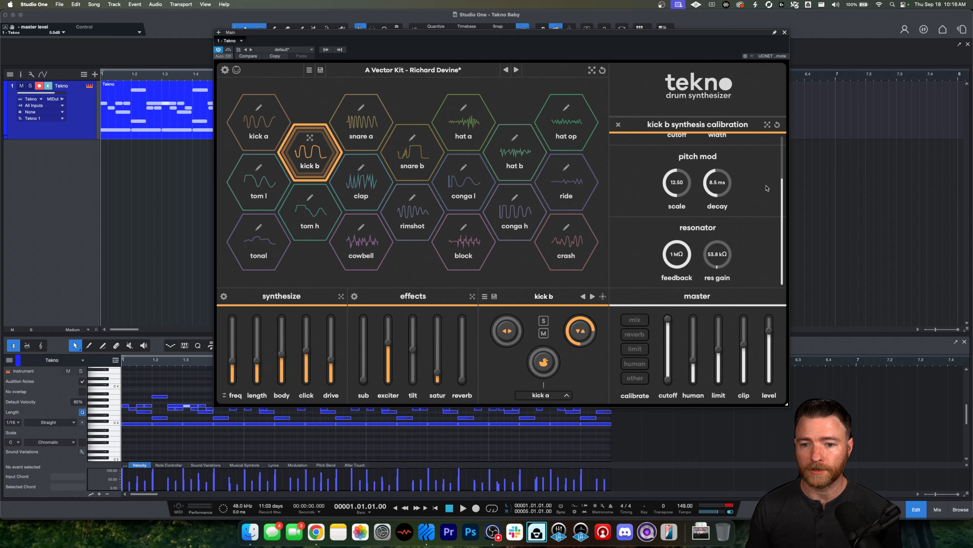
pyautogui.scroll(2, 719, 235)
pyautogui.scroll(2, 722, 203)
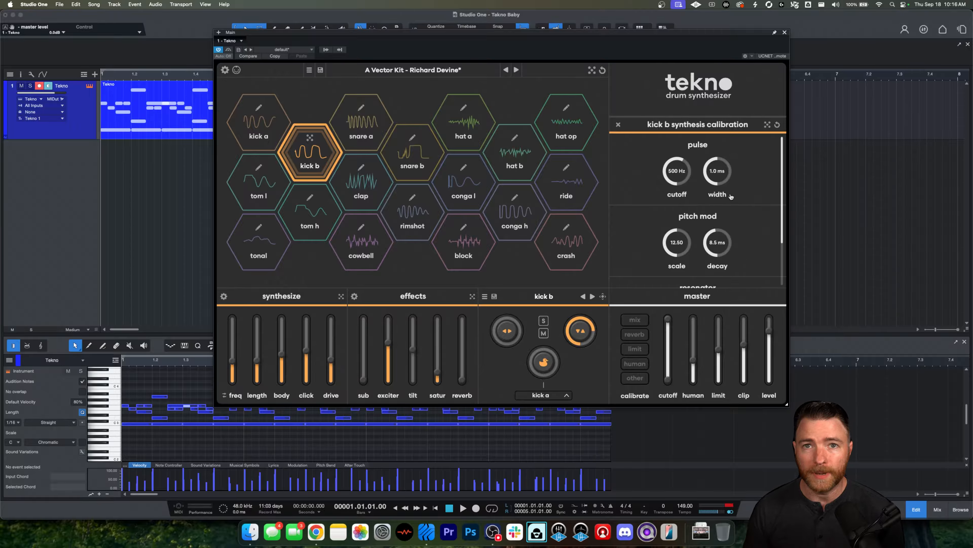
# Step: Open kick b's effects calibration and scroll through its subharmonics, tilt, saturation, filter and transient shaper sections
pyautogui.click(354, 296)
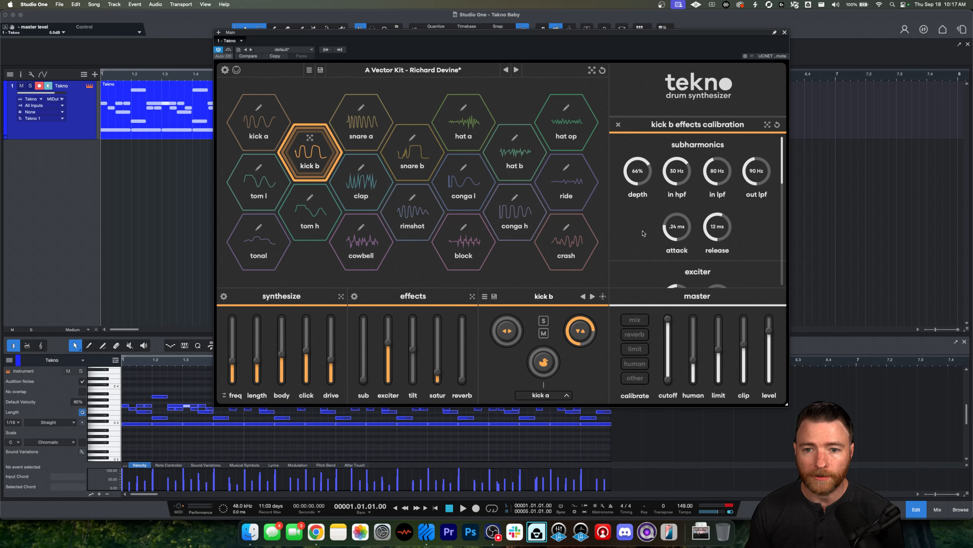
pyautogui.scroll(-5, 752, 220)
pyautogui.scroll(-5, 752, 220)
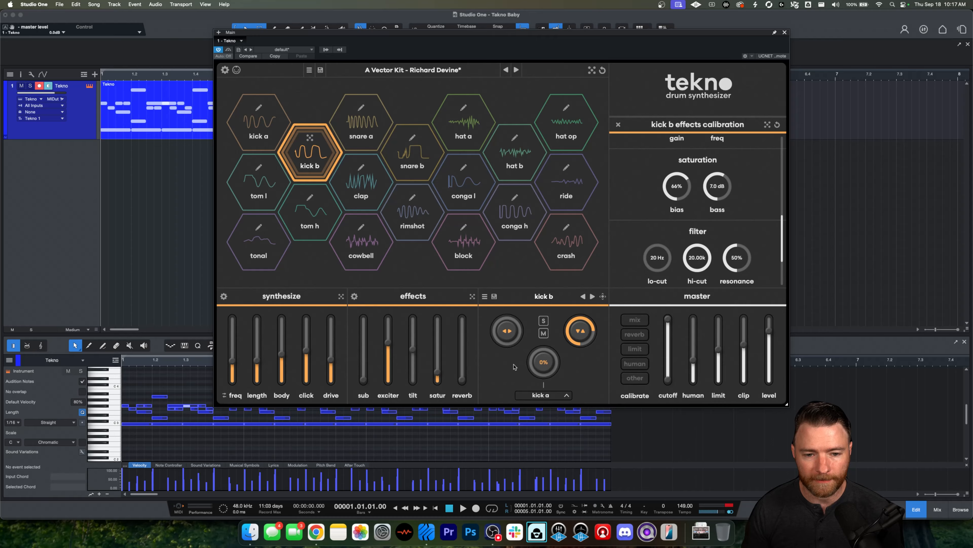
pyautogui.scroll(-3, 750, 222)
pyautogui.scroll(-1, 749, 228)
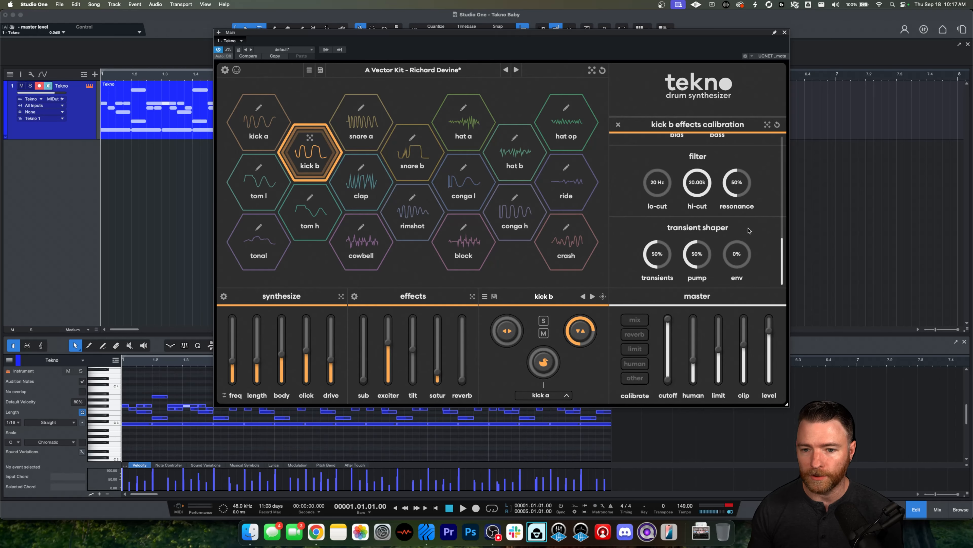
pyautogui.scroll(10, 757, 226)
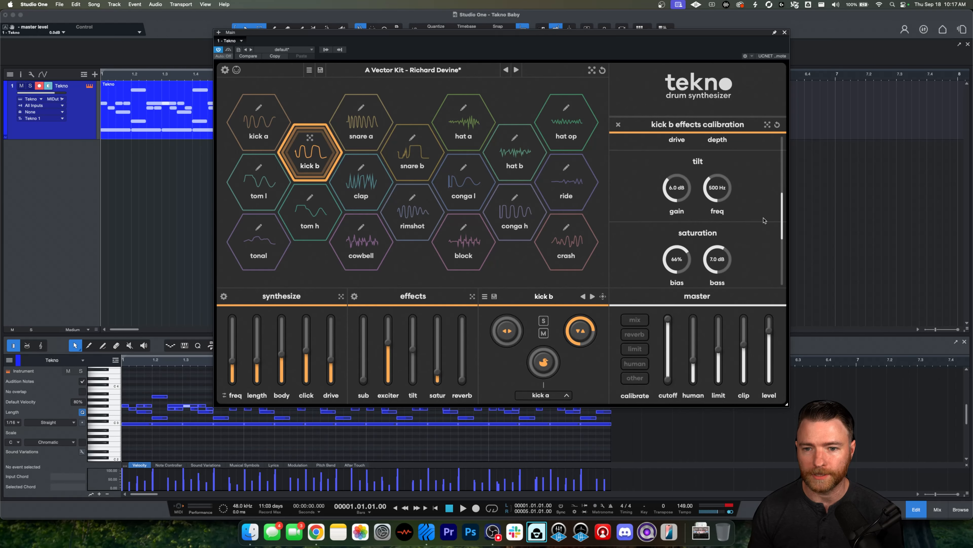
pyautogui.scroll(5, 764, 221)
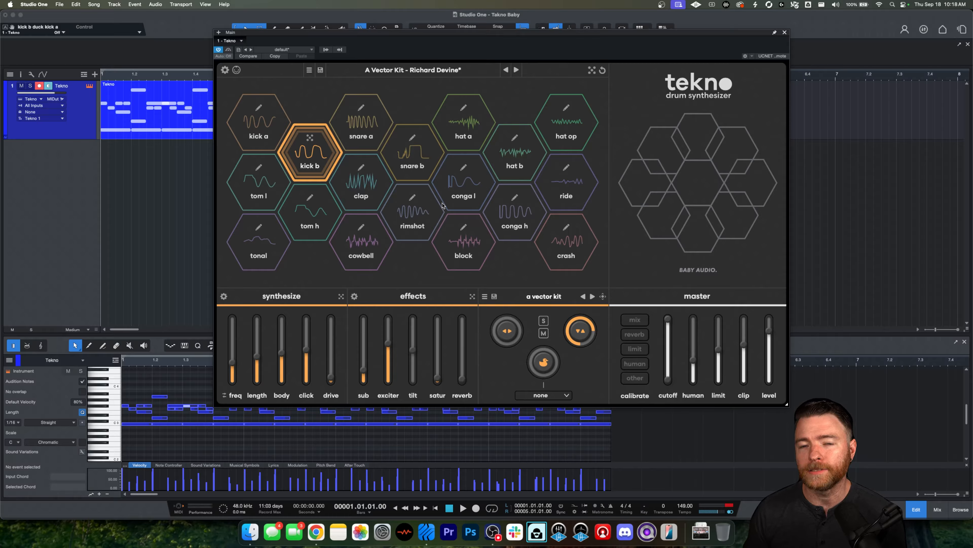
pyautogui.moveTo(390, 313)
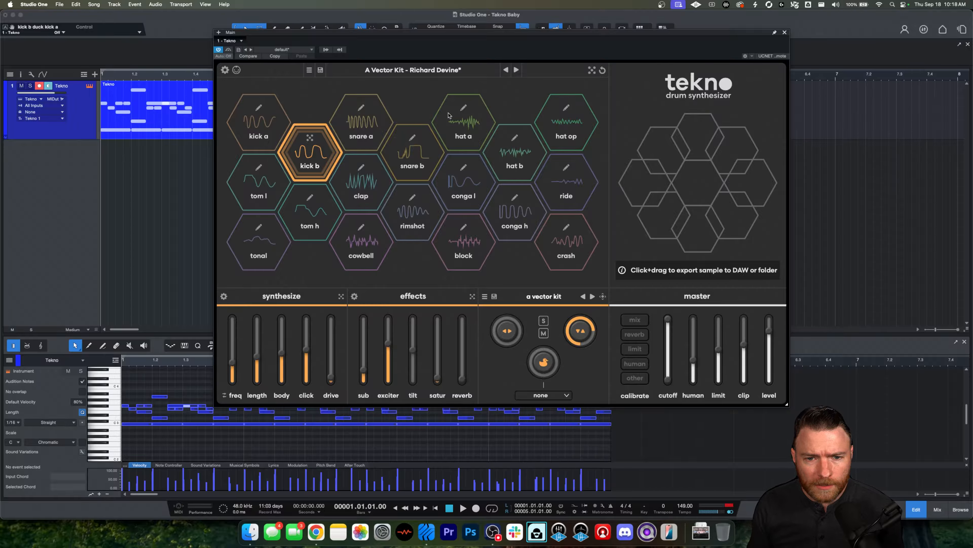
# Step: Select the hat op pad and randomize its sound several times, including its effects section
pyautogui.click(567, 108)
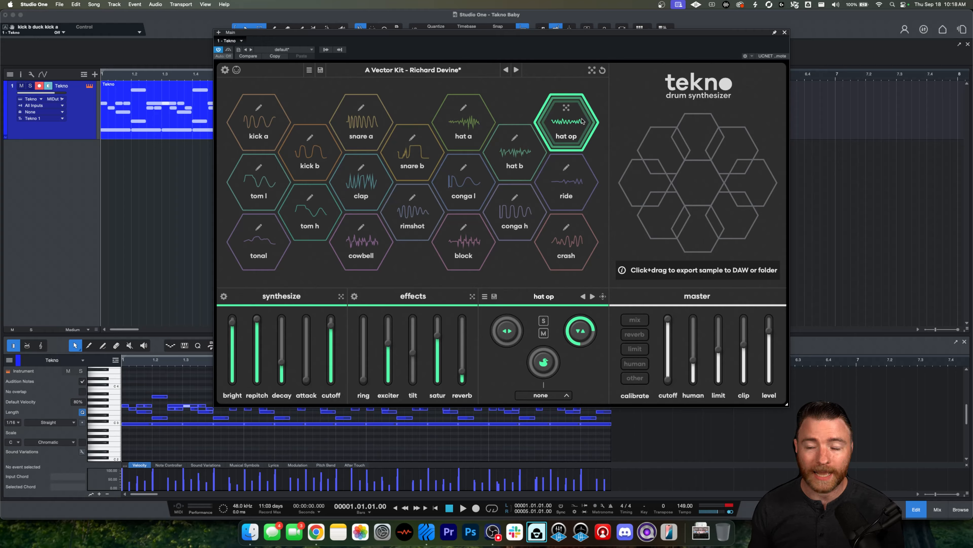
pyautogui.click(566, 109)
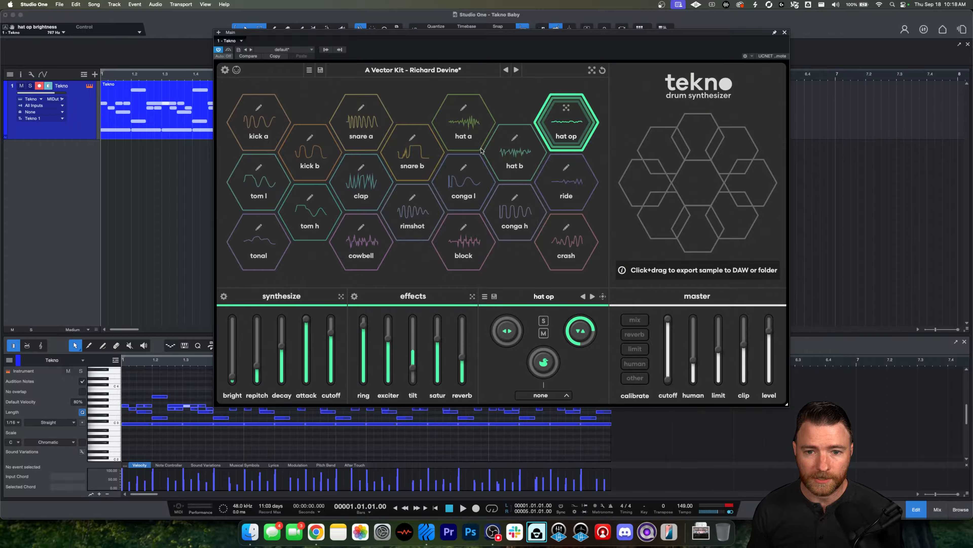
pyautogui.press('r')
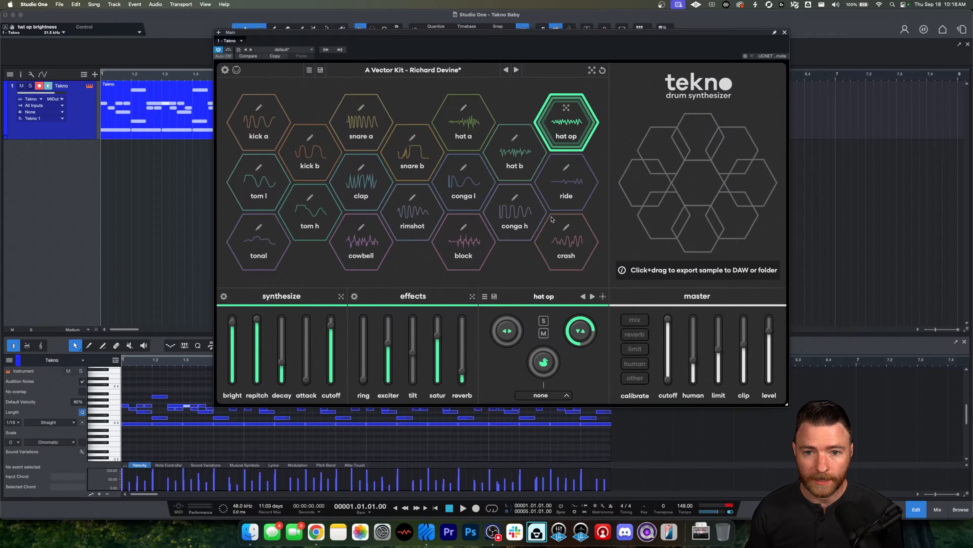
pyautogui.click(572, 125)
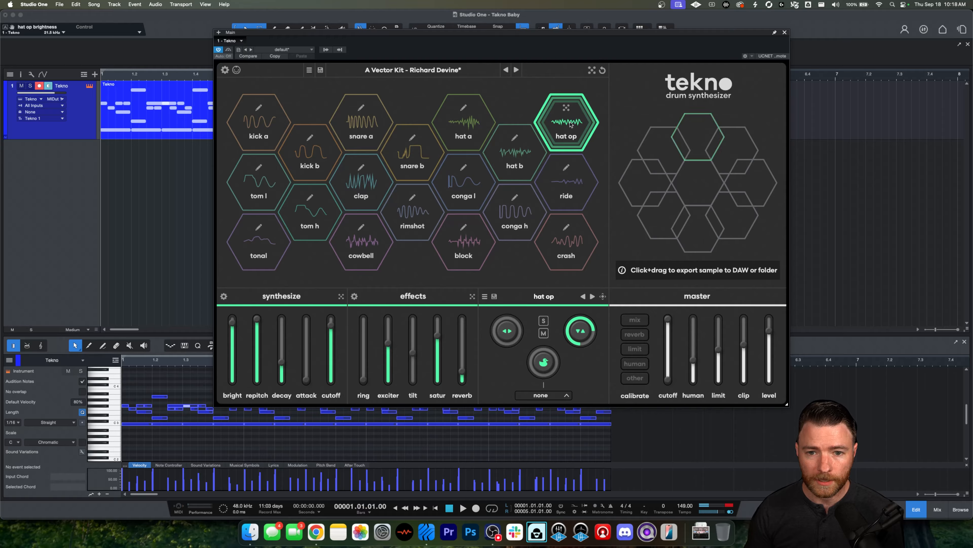
pyautogui.click(566, 109)
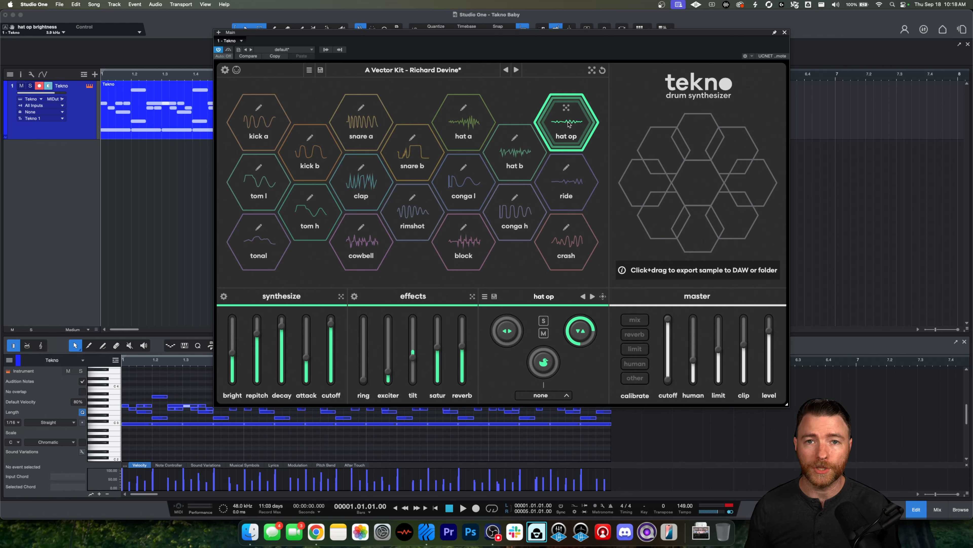
pyautogui.click(567, 110)
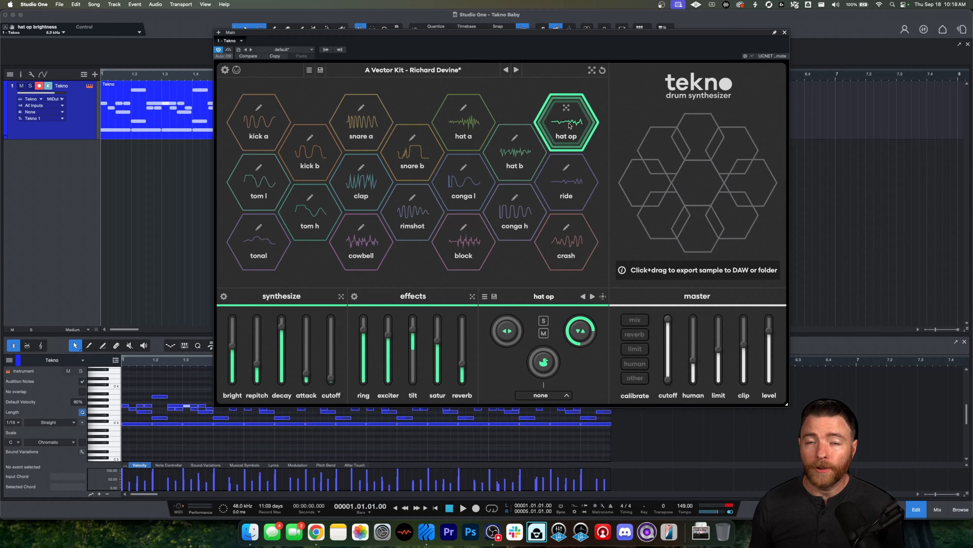
pyautogui.click(472, 297)
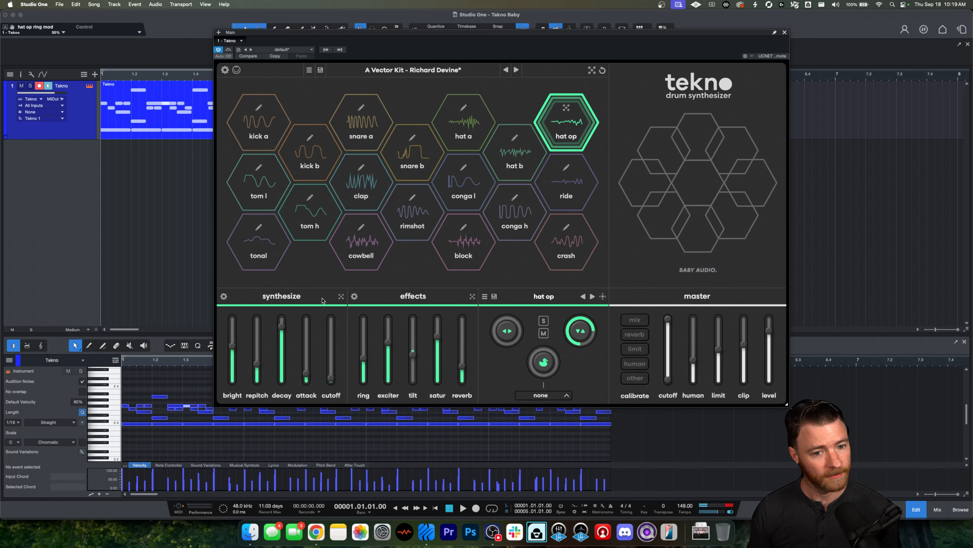
# Step: Randomize hat op's synthesis settings, audition the pad, and randomize the whole kit
pyautogui.click(341, 297)
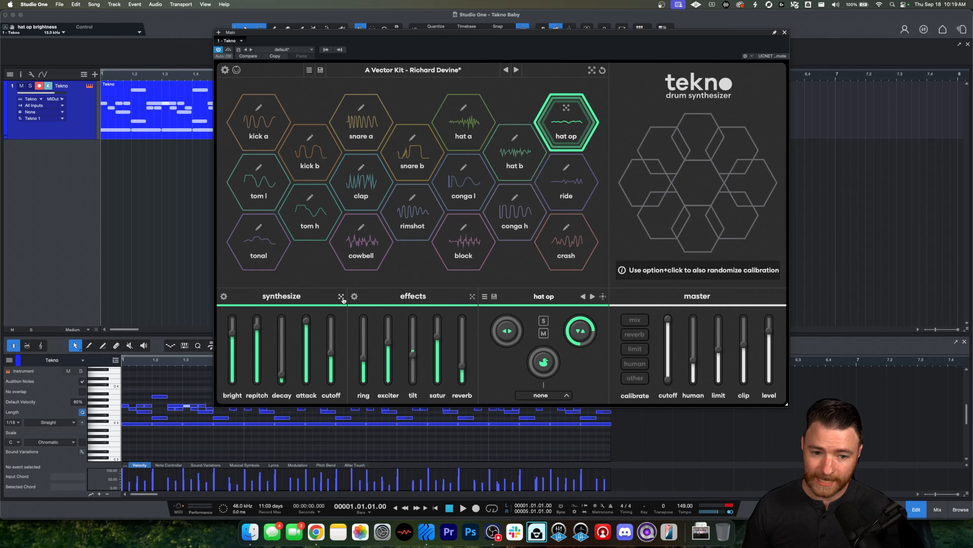
pyautogui.click(565, 120)
pyautogui.click(565, 121)
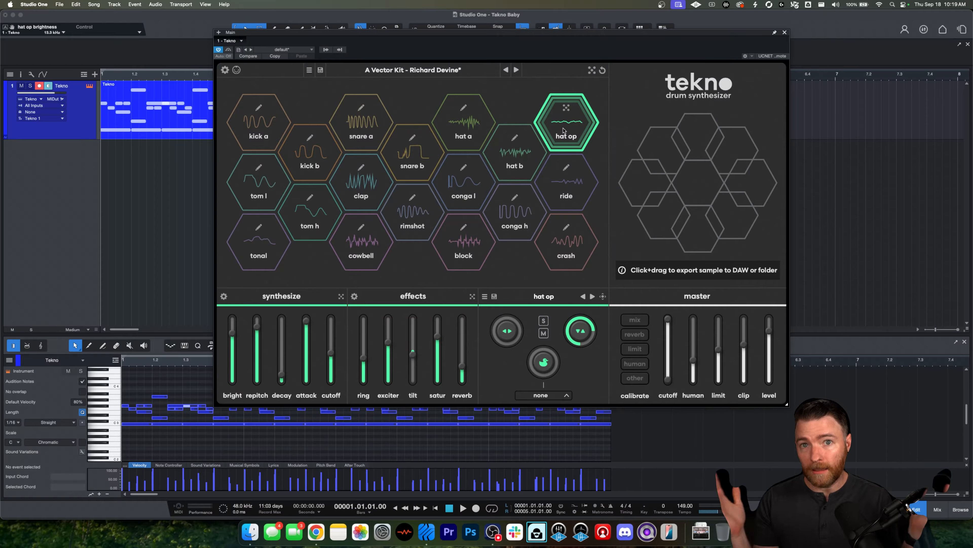
pyautogui.click(591, 71)
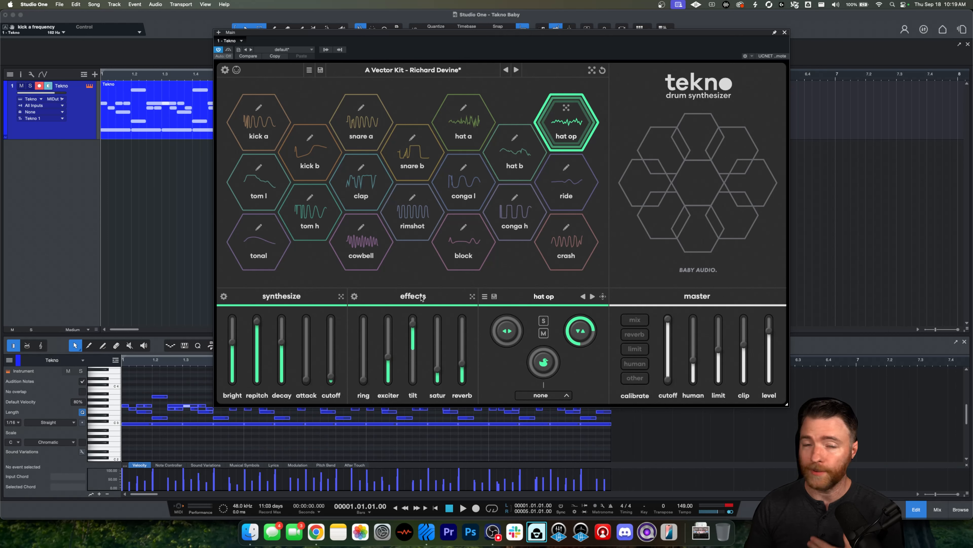
# Step: Load the INIT preset from the preset browser and close the browser
pyautogui.click(425, 71)
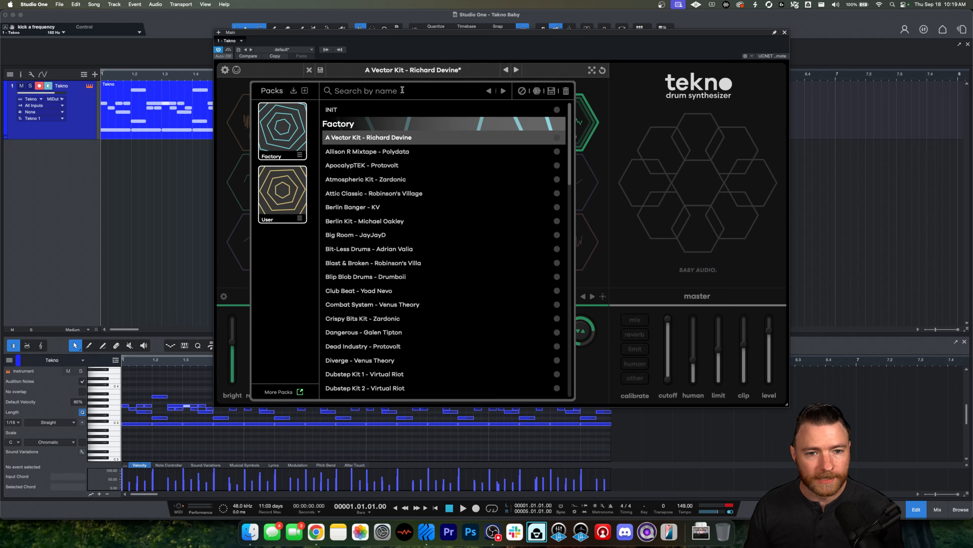
pyautogui.click(368, 112)
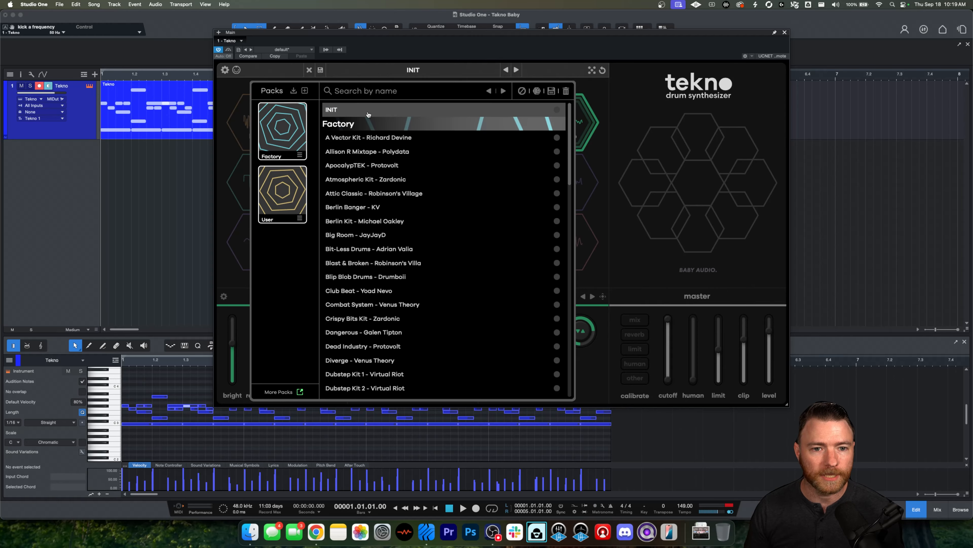
pyautogui.click(430, 80)
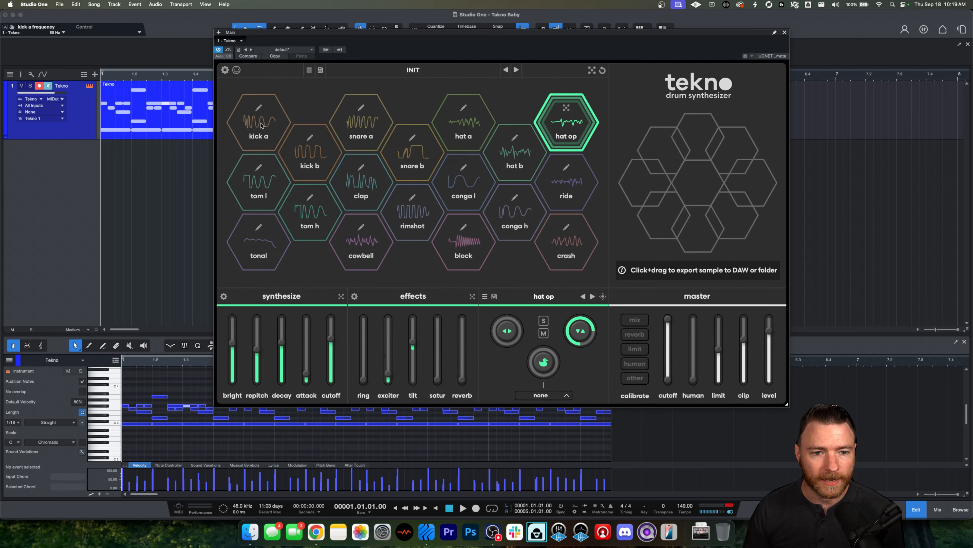
# Step: Audition the kick a, snare a, snare b and hat a pads, leaving hat a selected
pyautogui.click(261, 126)
pyautogui.click(360, 122)
pyautogui.click(412, 154)
pyautogui.click(464, 129)
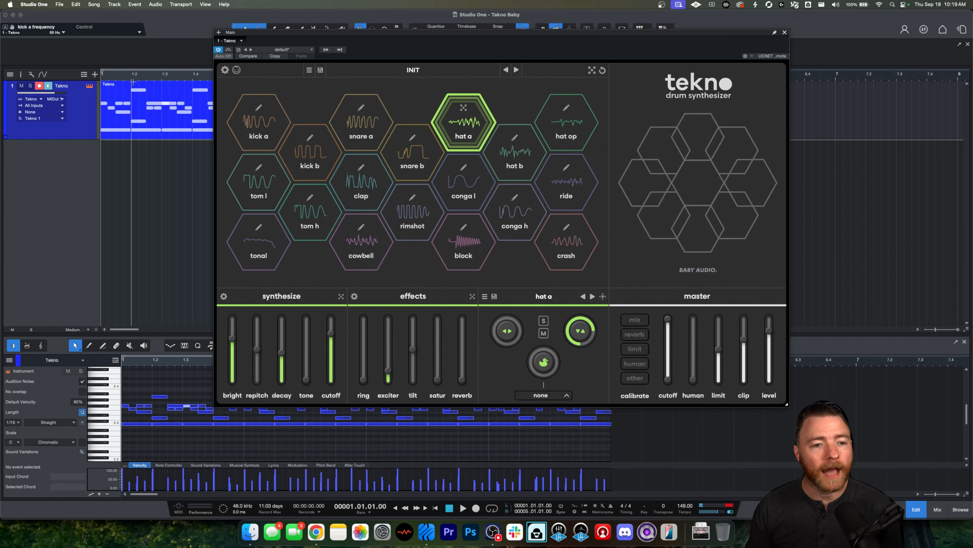
# Step: Select the drum clip, loop it, and play and stop the pattern
pyautogui.click(153, 123)
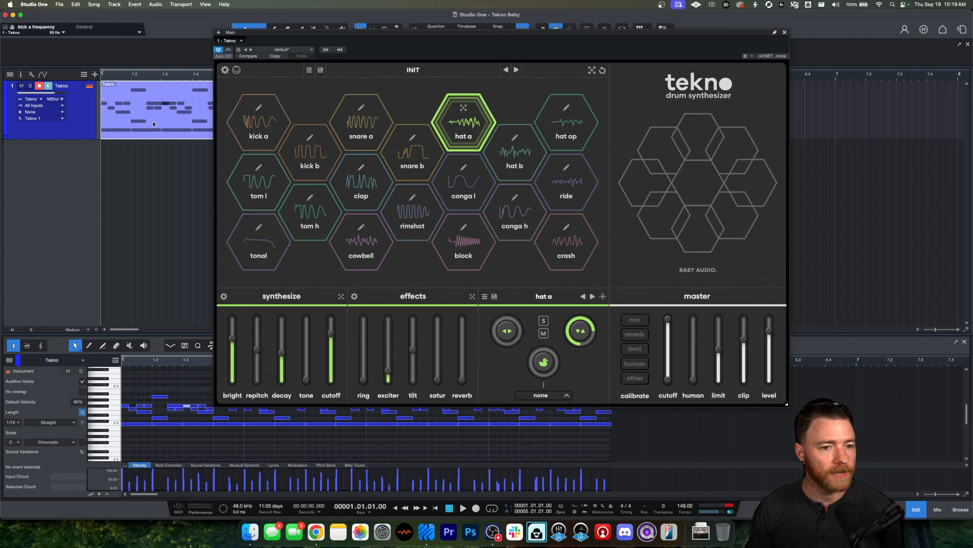
pyautogui.press('p')
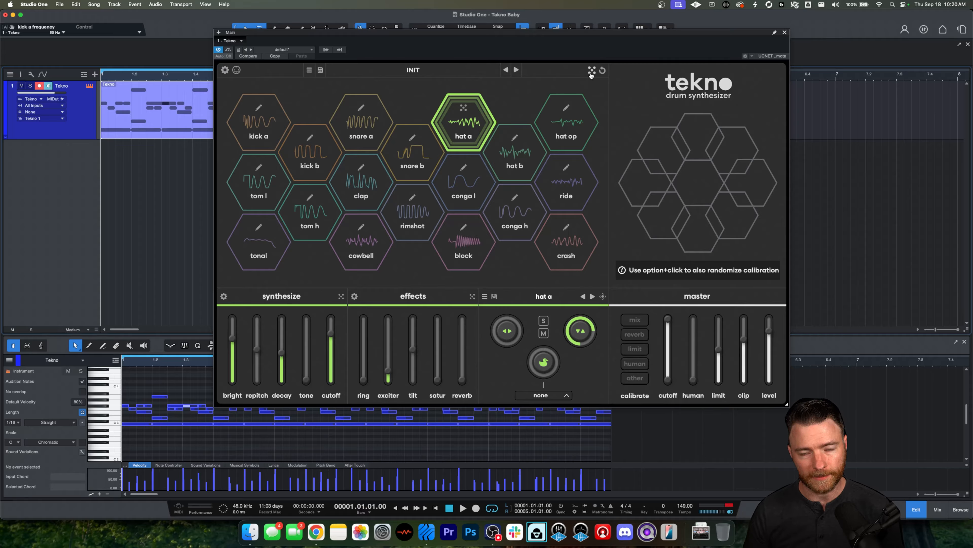
pyautogui.press('space')
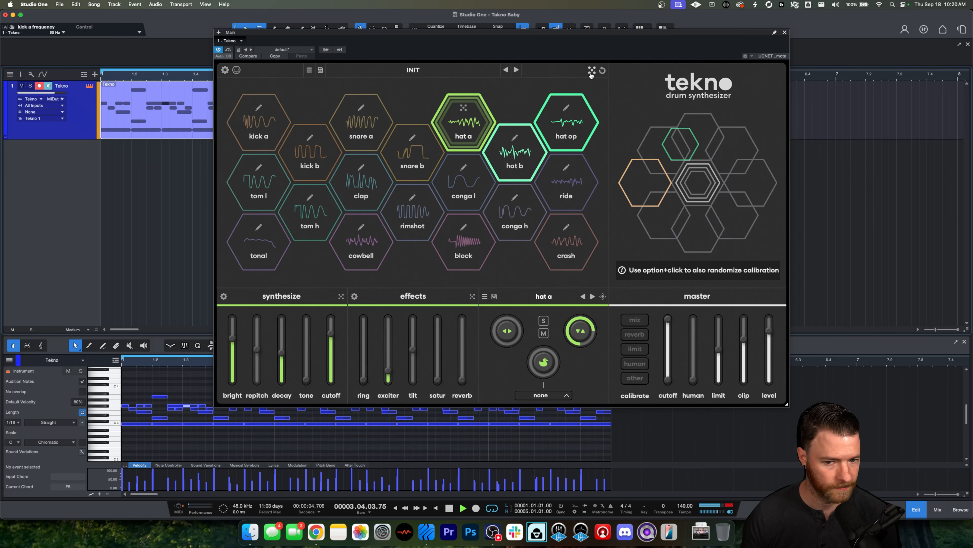
pyautogui.press('space')
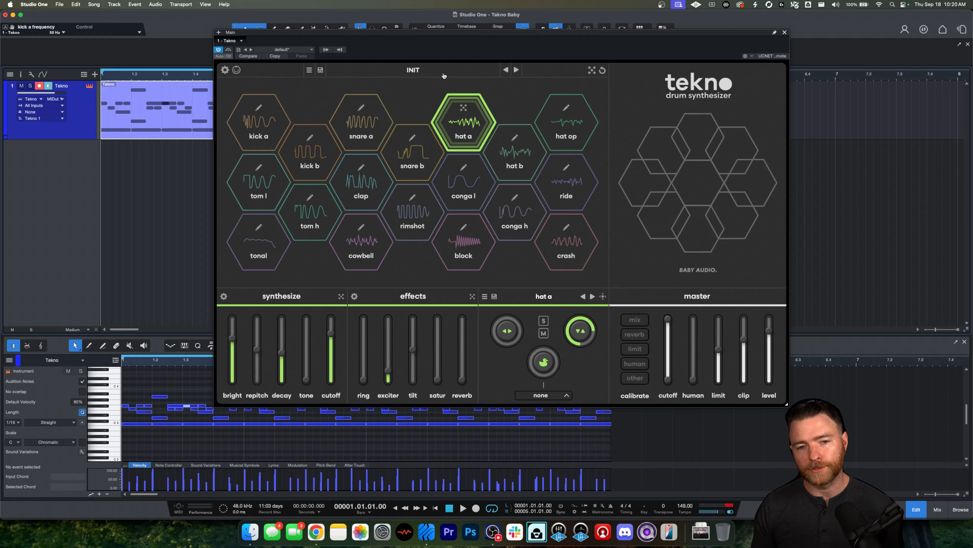
# Step: Browse through the factory preset list, then close the preset browser
pyautogui.click(412, 71)
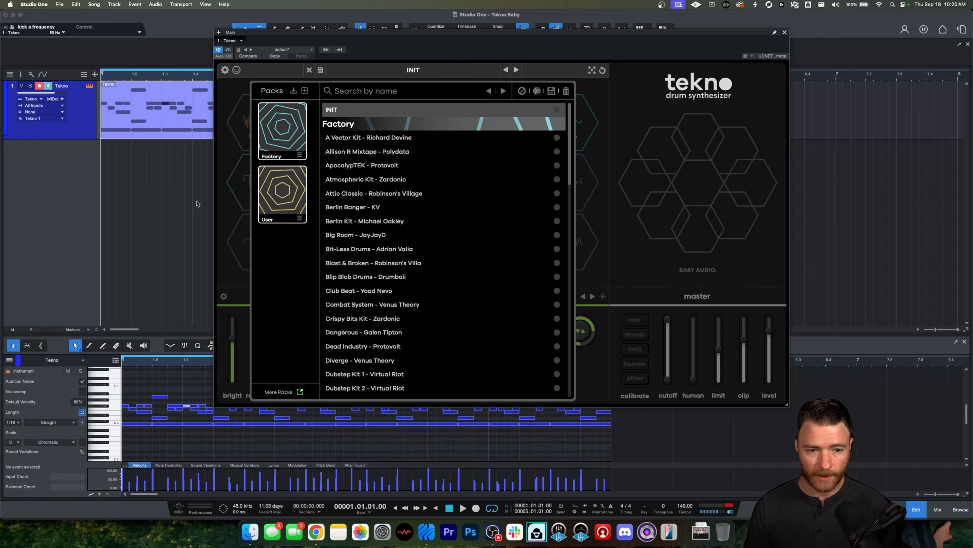
pyautogui.scroll(-3, 412, 199)
pyautogui.scroll(-20, 412, 199)
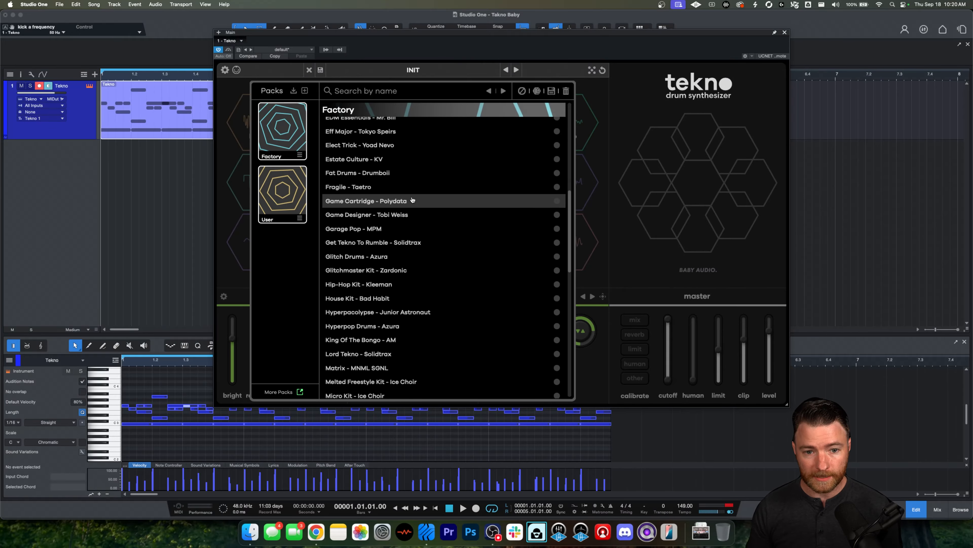
pyautogui.scroll(-12, 412, 199)
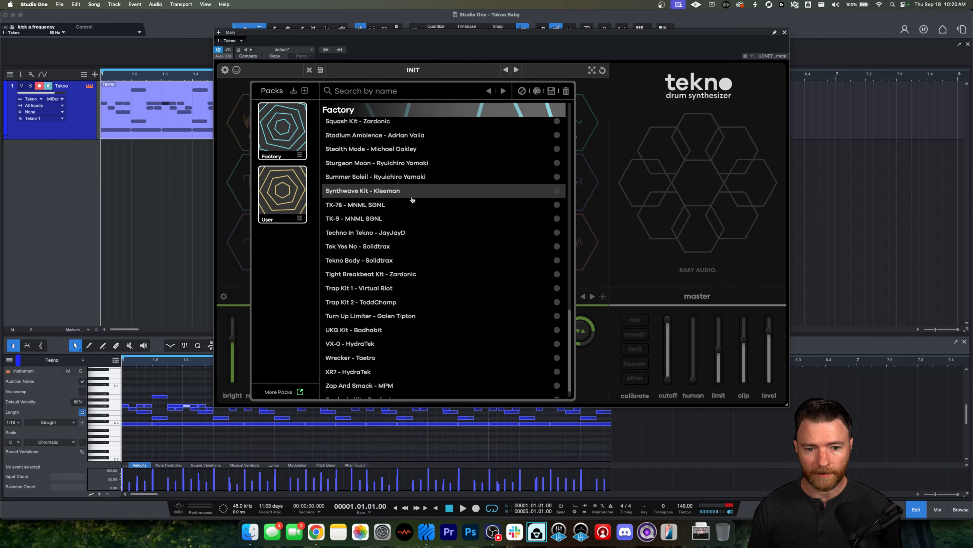
pyautogui.scroll(20, 419, 208)
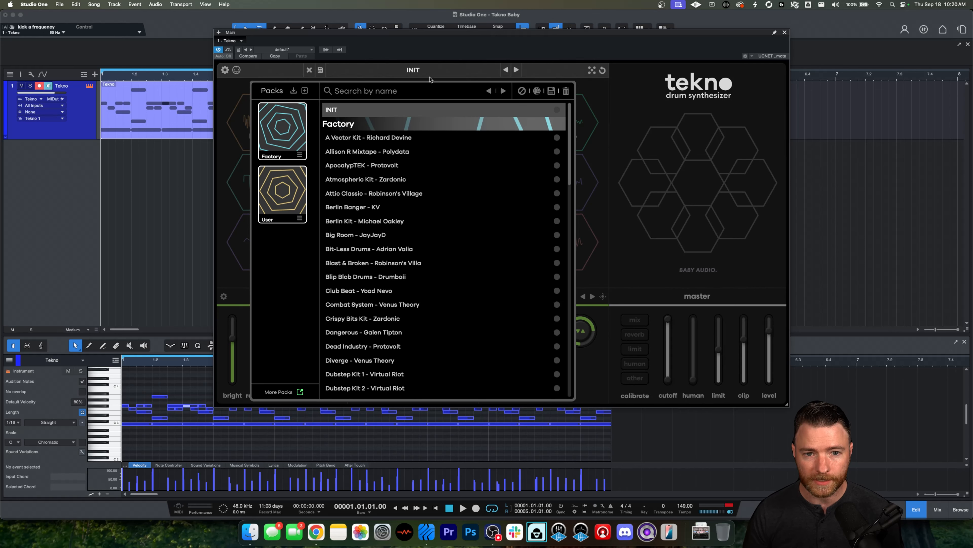
pyautogui.click(472, 68)
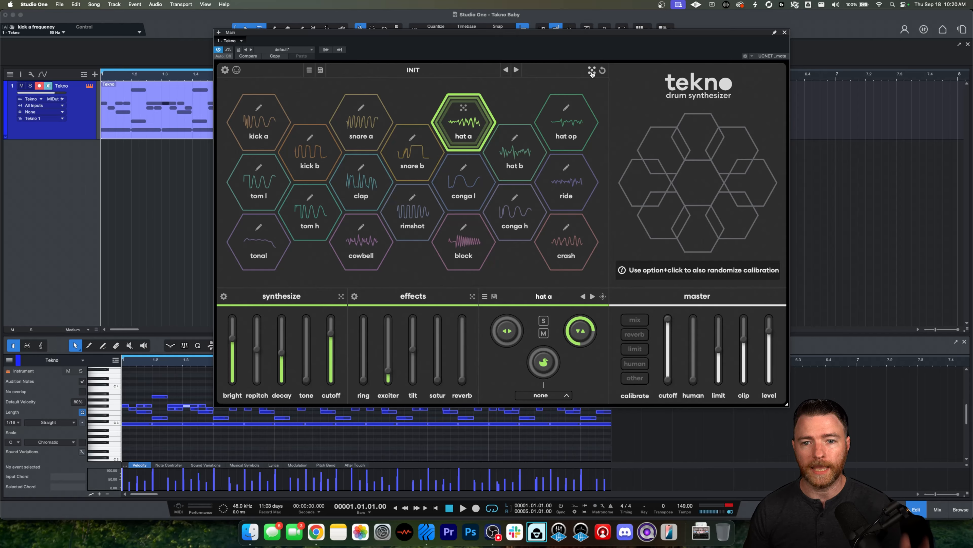
# Step: Start playback and step forward through presets to ApocalypTEK - Protovolt
pyautogui.press('space')
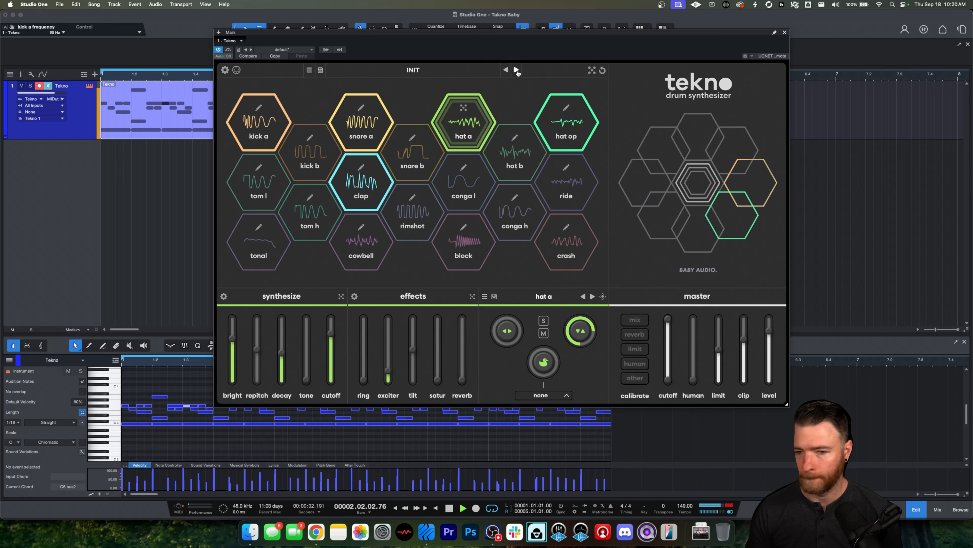
pyautogui.click(516, 70)
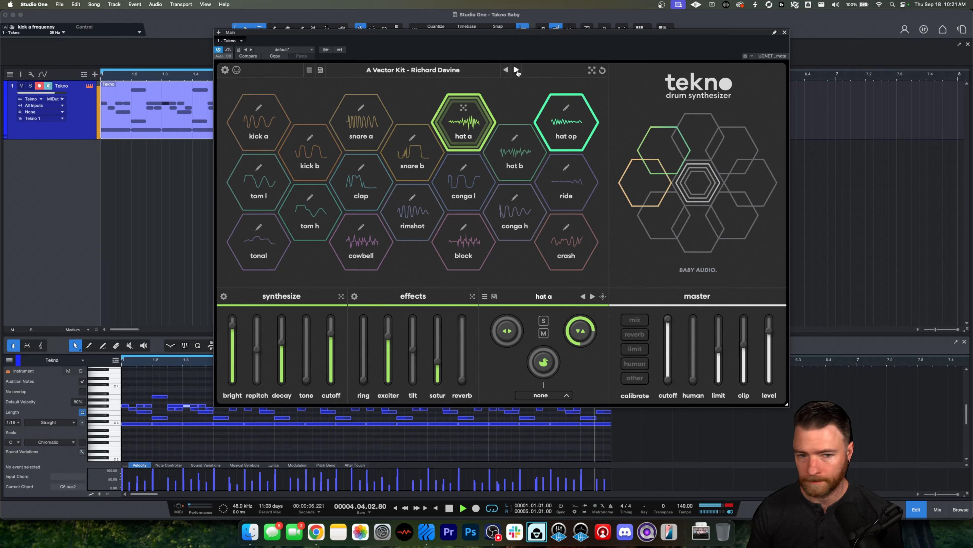
pyautogui.click(516, 70)
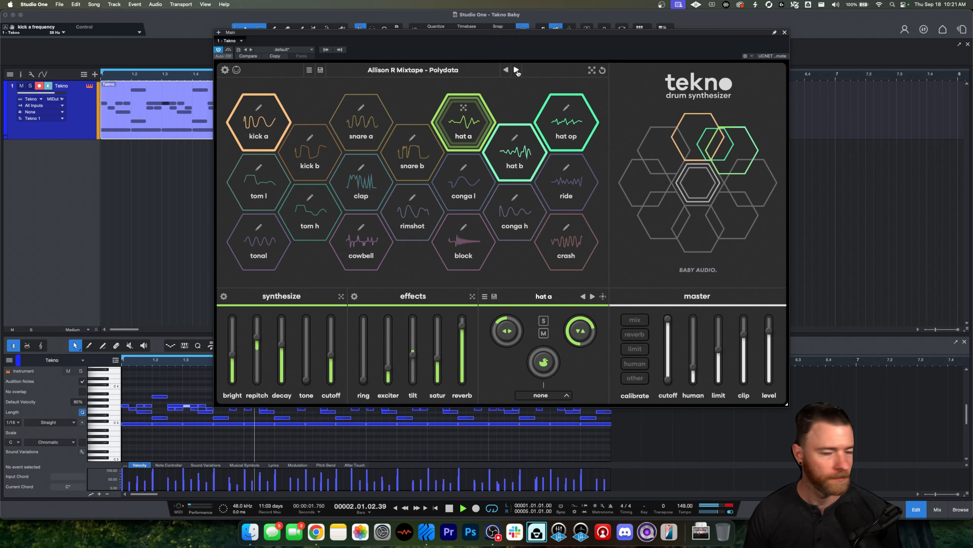
pyautogui.click(516, 70)
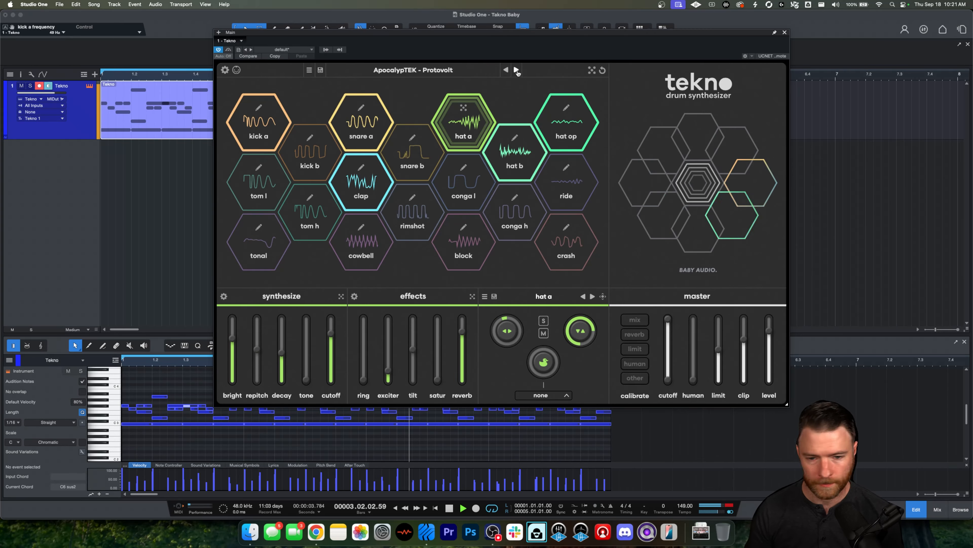
# Step: Randomize the whole kit four times while the pattern plays
pyautogui.click(592, 71)
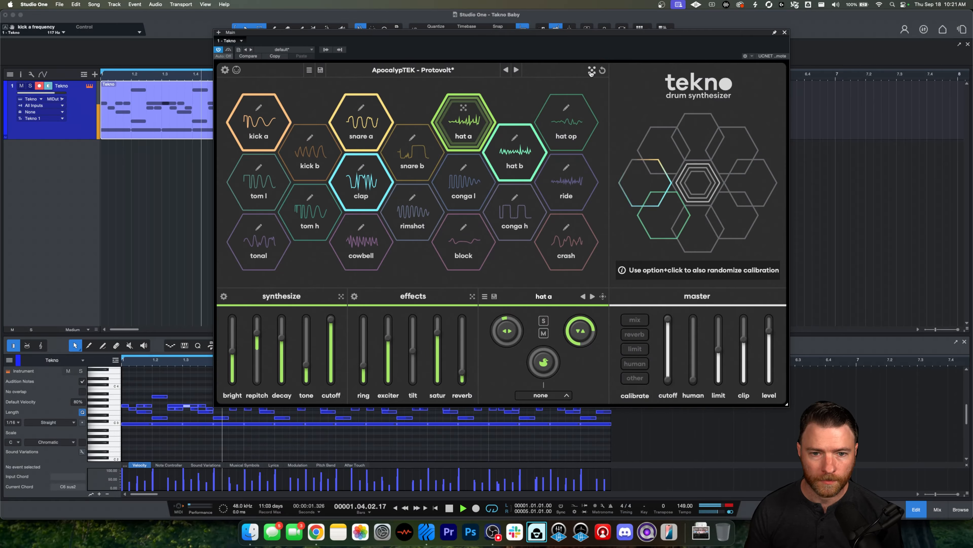
pyautogui.click(591, 72)
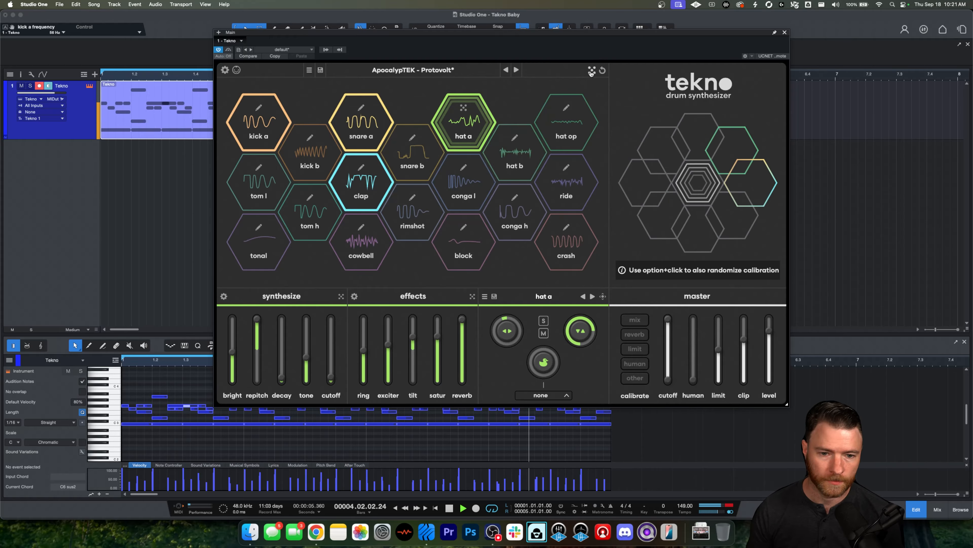
pyautogui.click(591, 72)
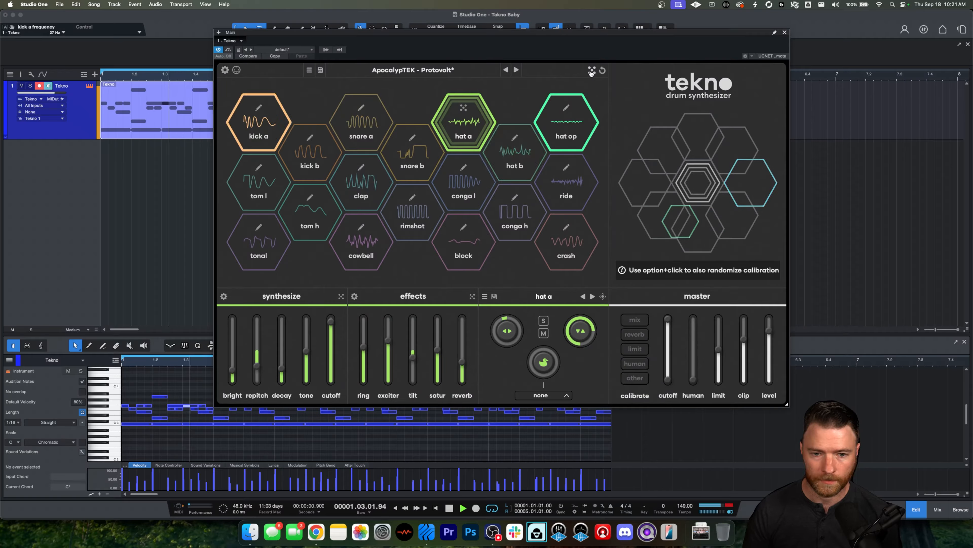
pyautogui.click(592, 71)
# Step: Adjust the master cutoff and human faders between further whole-kit randomizations
pyautogui.moveTo(670, 324); pyautogui.dragTo(670, 343)
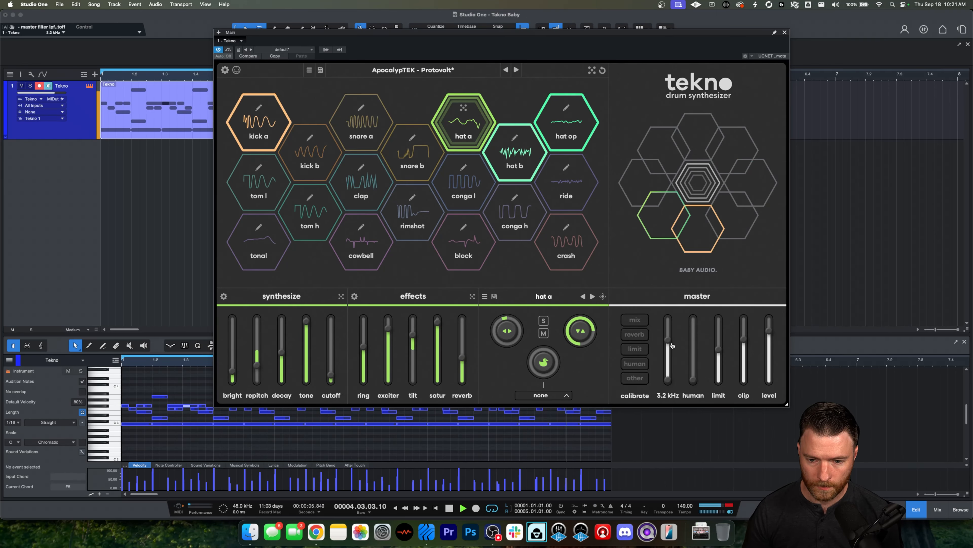
pyautogui.click(590, 70)
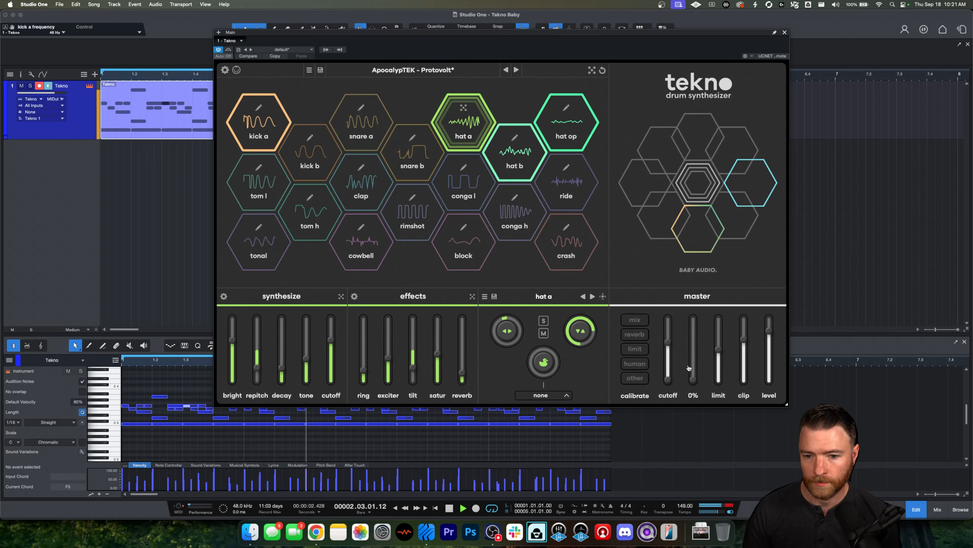
pyautogui.moveTo(693, 379); pyautogui.dragTo(693, 324)
pyautogui.click(592, 70)
pyautogui.moveTo(668, 342); pyautogui.dragTo(667, 318)
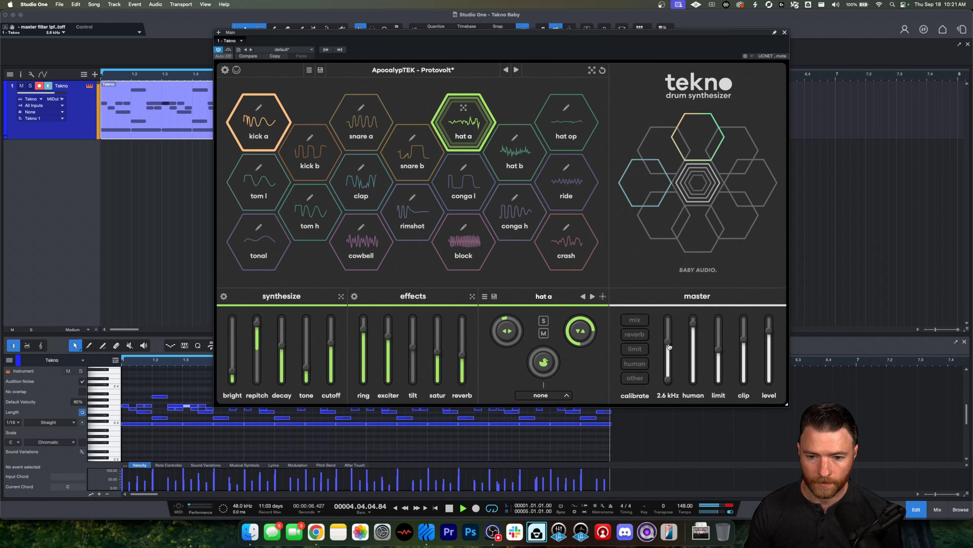
# Step: Randomize the whole kit three more times and stop playback
pyautogui.click(592, 70)
pyautogui.click(592, 70)
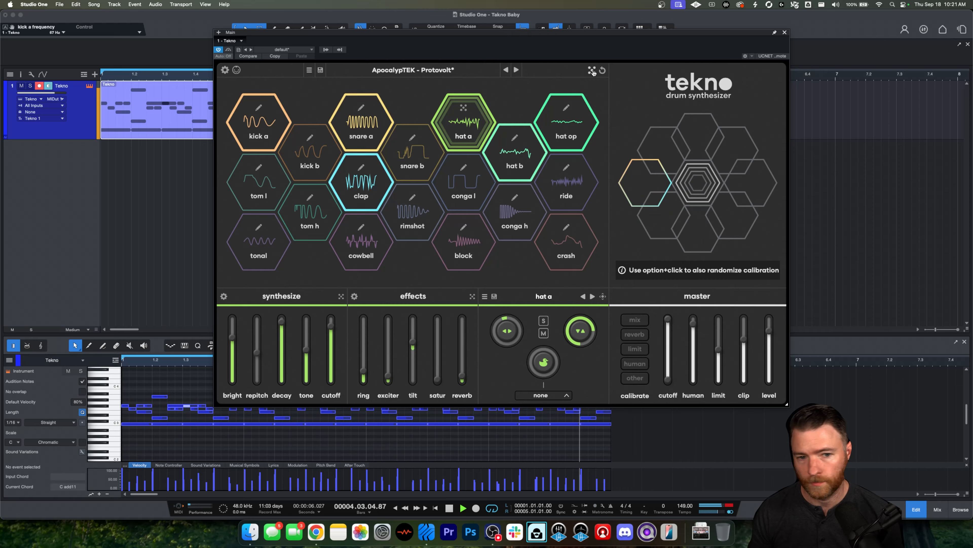
pyautogui.click(593, 69)
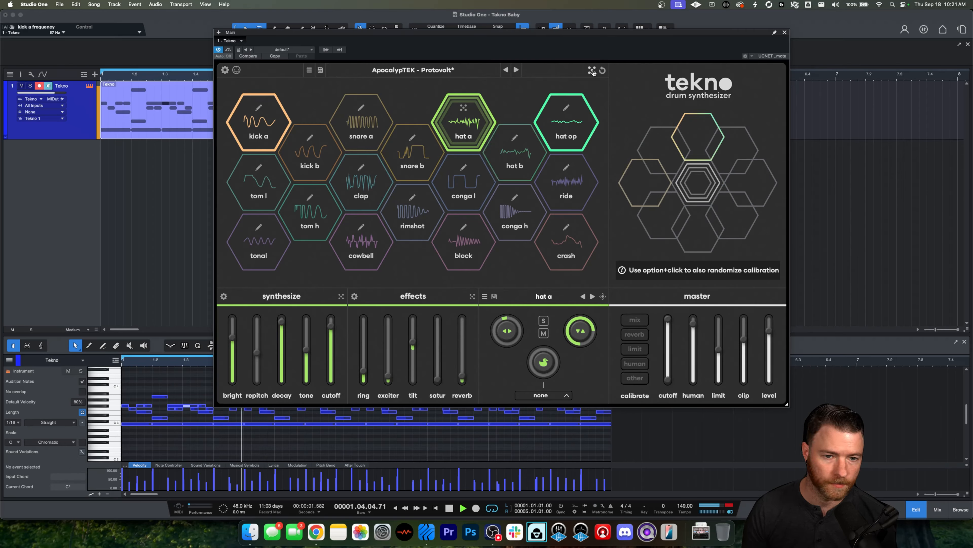
pyautogui.press('space')
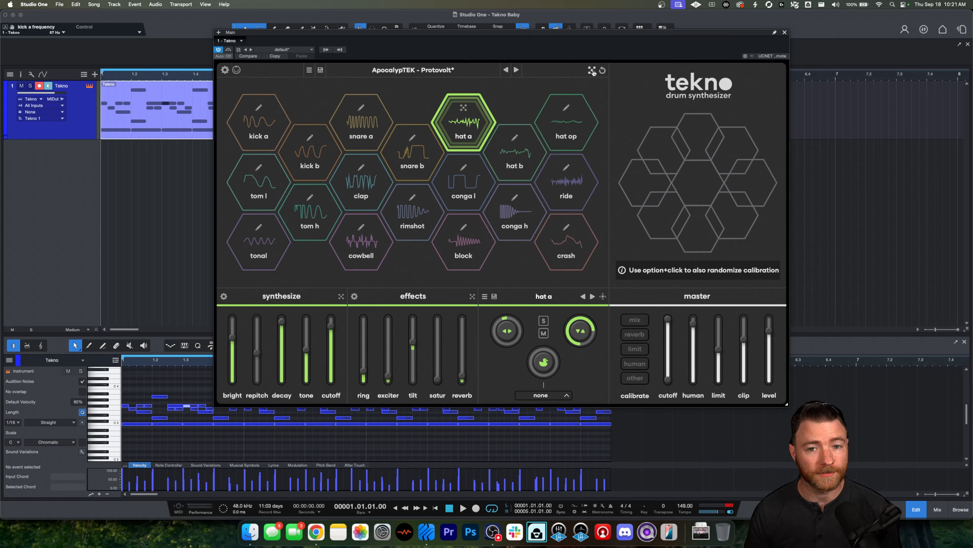
# Step: Randomize the kit once more and select and audition the snare a pad
pyautogui.click(592, 70)
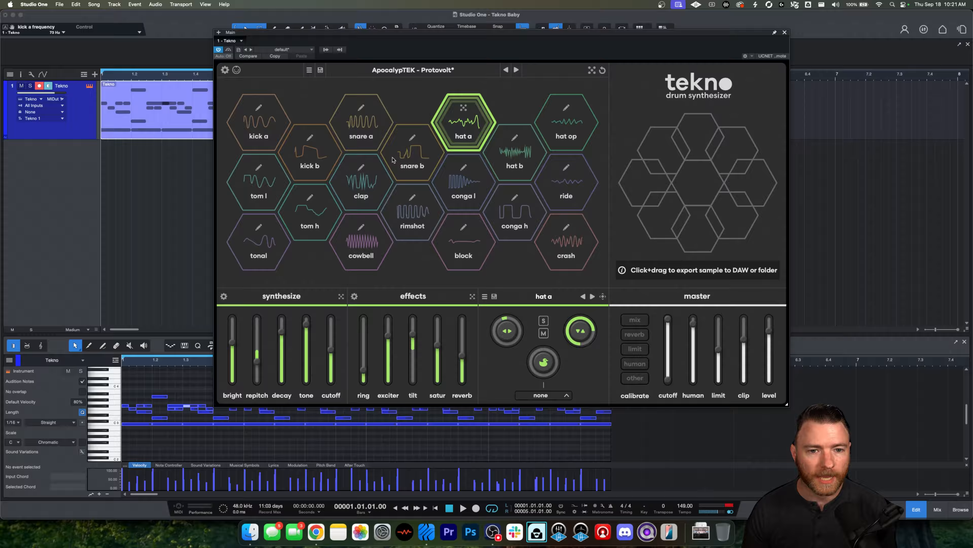
pyautogui.click(366, 128)
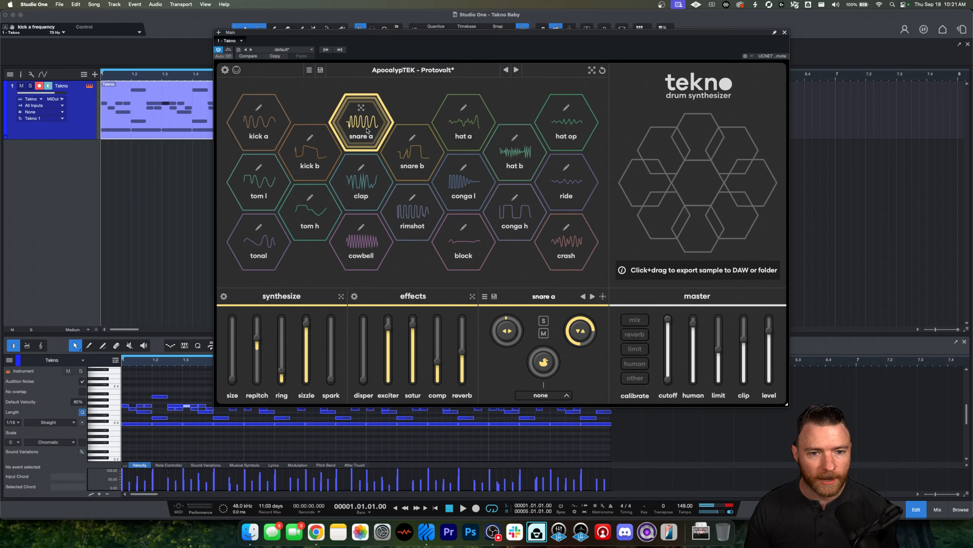
pyautogui.click(367, 130)
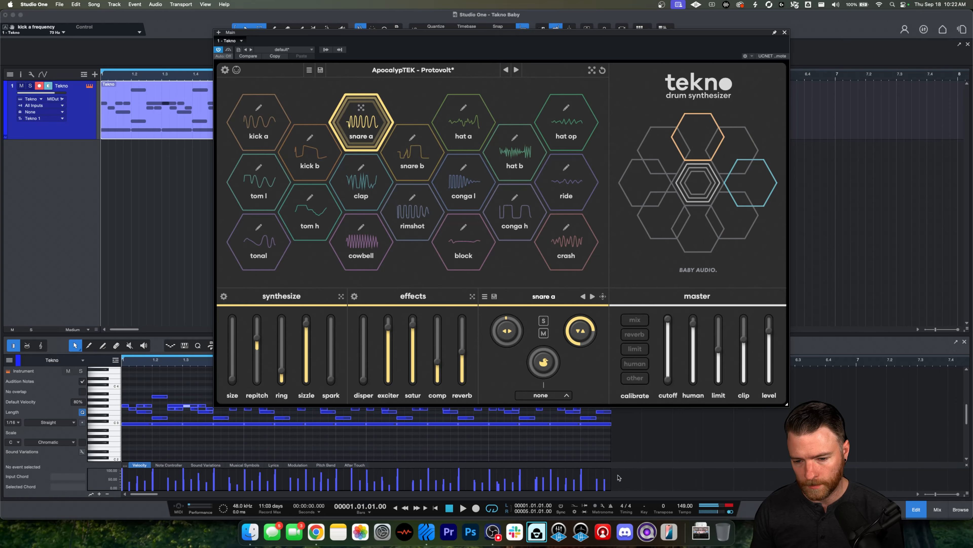
# Step: Set the song tempo to 95 BPM and play the pattern
pyautogui.click(685, 506)
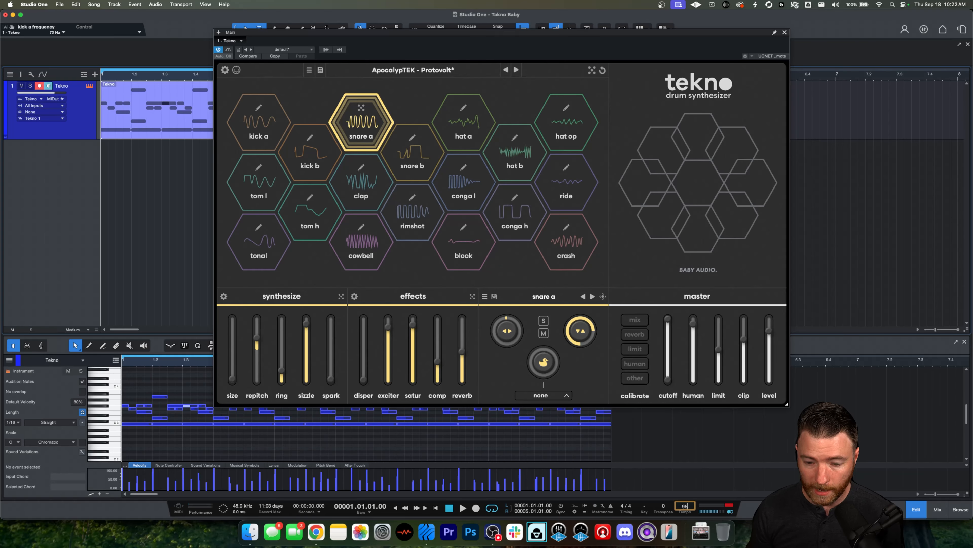
pyautogui.press('Return')
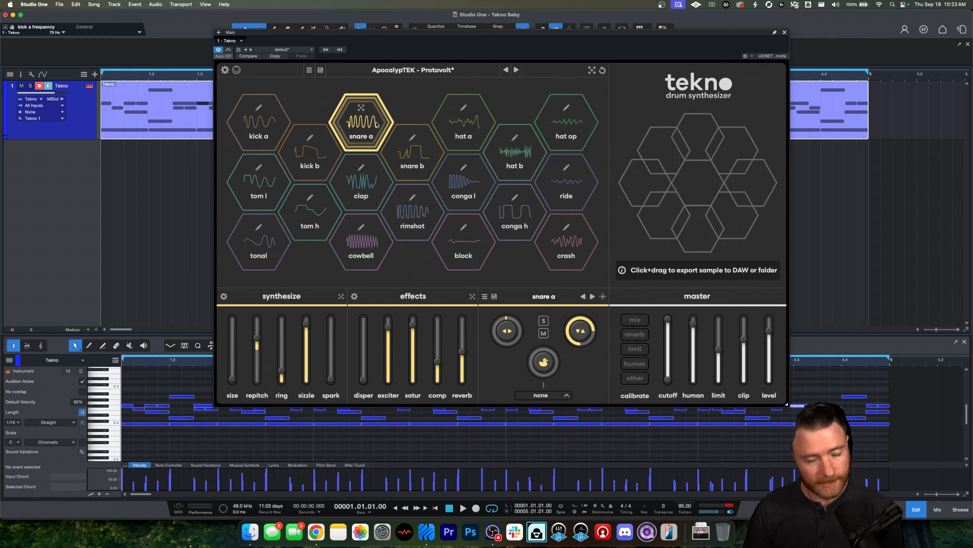
pyautogui.press('space')
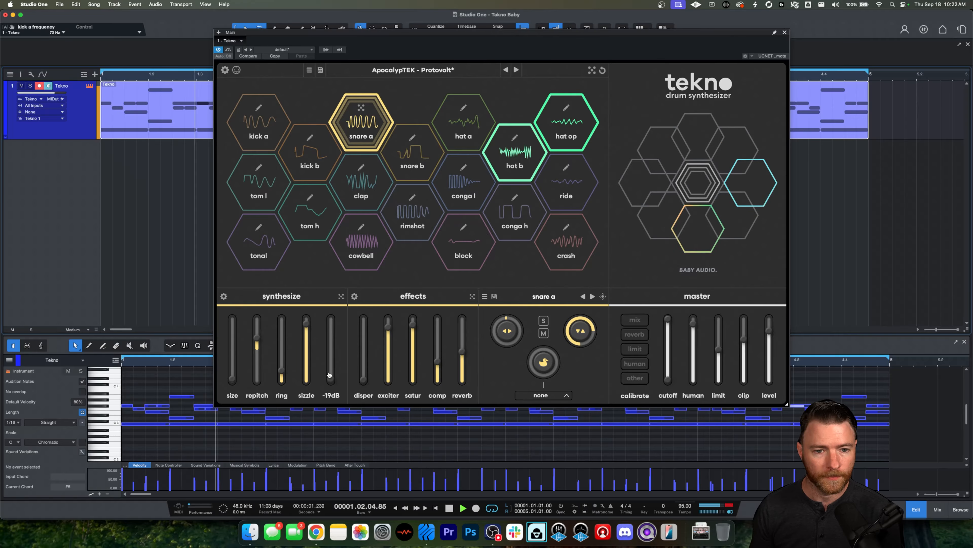
# Step: Adjust snare a's sizzle, spark, repitch, saturation and dispersion faders while the pattern plays
pyautogui.moveTo(308, 323)
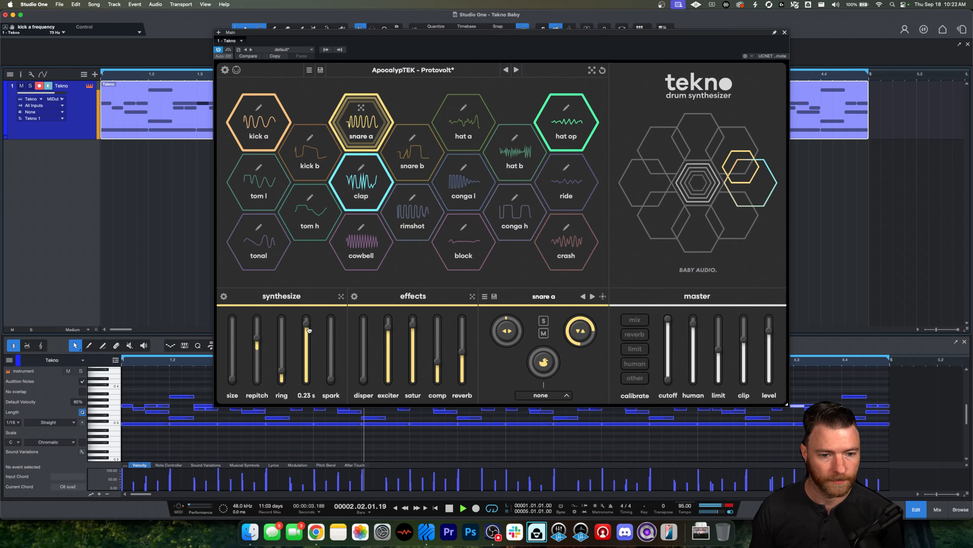
pyautogui.moveTo(307, 324); pyautogui.dragTo(233, 345)
pyautogui.moveTo(332, 380); pyautogui.dragTo(331, 335)
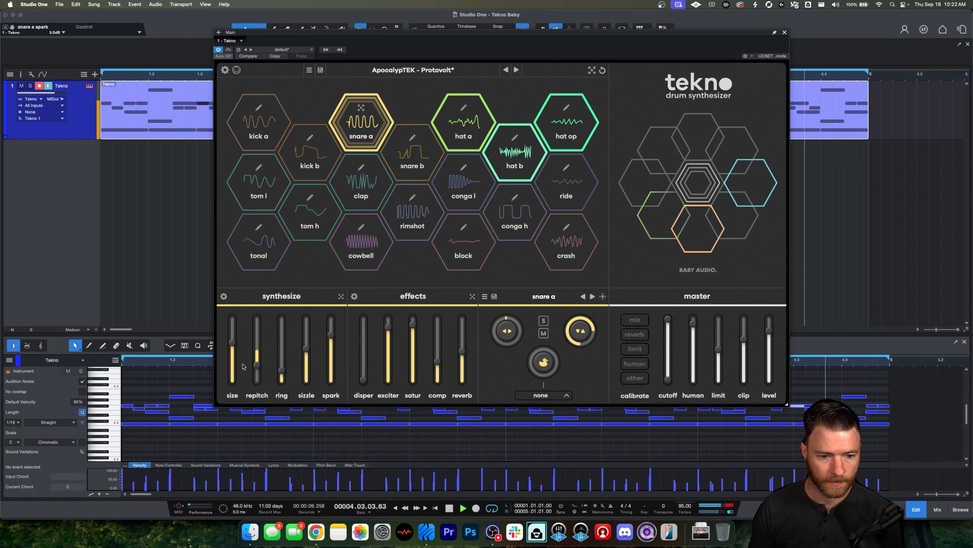
pyautogui.moveTo(258, 369); pyautogui.dragTo(258, 372)
pyautogui.moveTo(413, 325); pyautogui.dragTo(461, 376)
pyautogui.moveTo(363, 379); pyautogui.dragTo(363, 362)
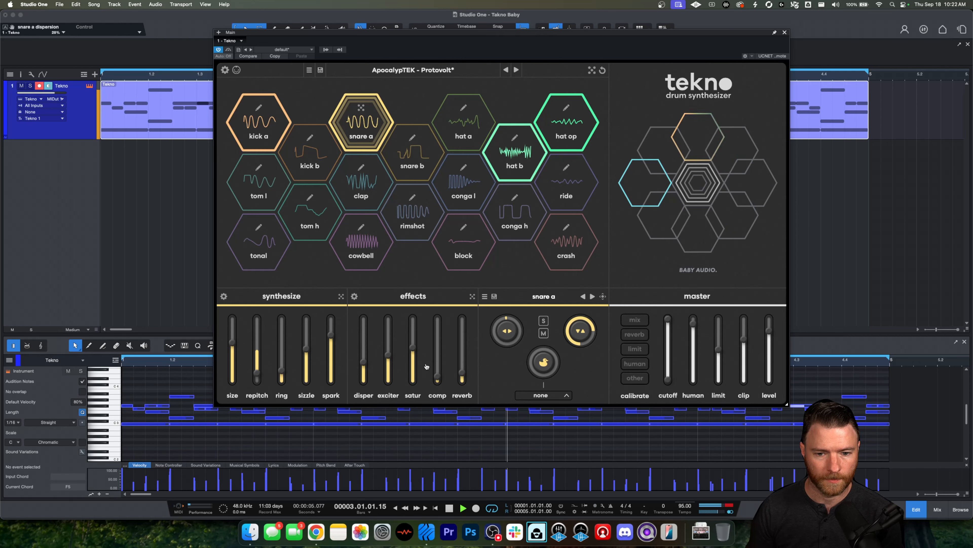
# Step: Randomize snare a's synthesize and effects sections several times, alternating between the two
pyautogui.click(341, 297)
pyautogui.click(341, 296)
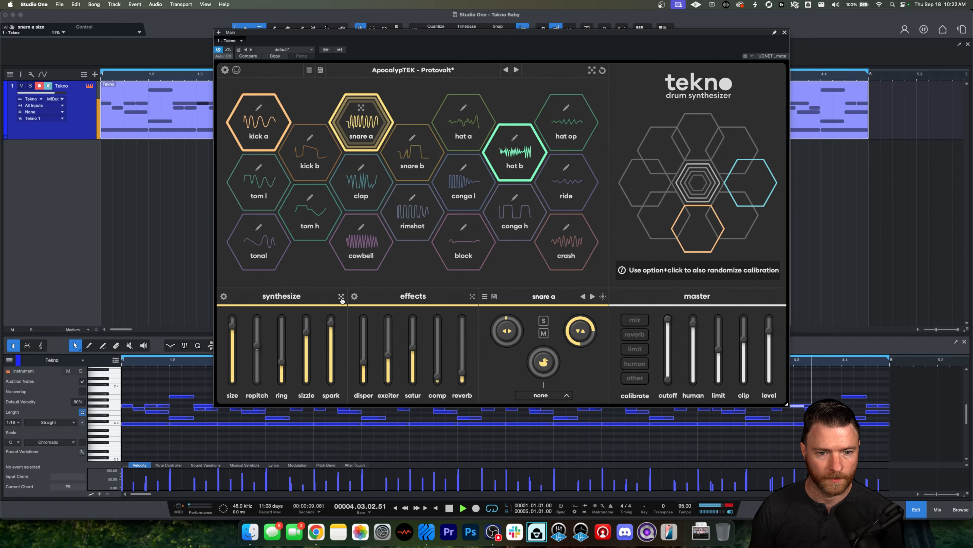
pyautogui.click(340, 296)
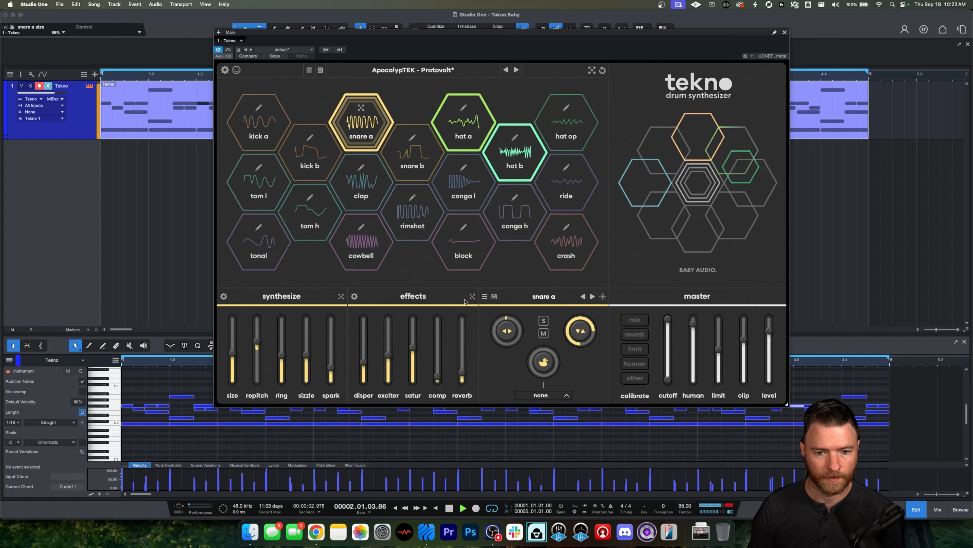
pyautogui.click(472, 296)
pyautogui.click(472, 296)
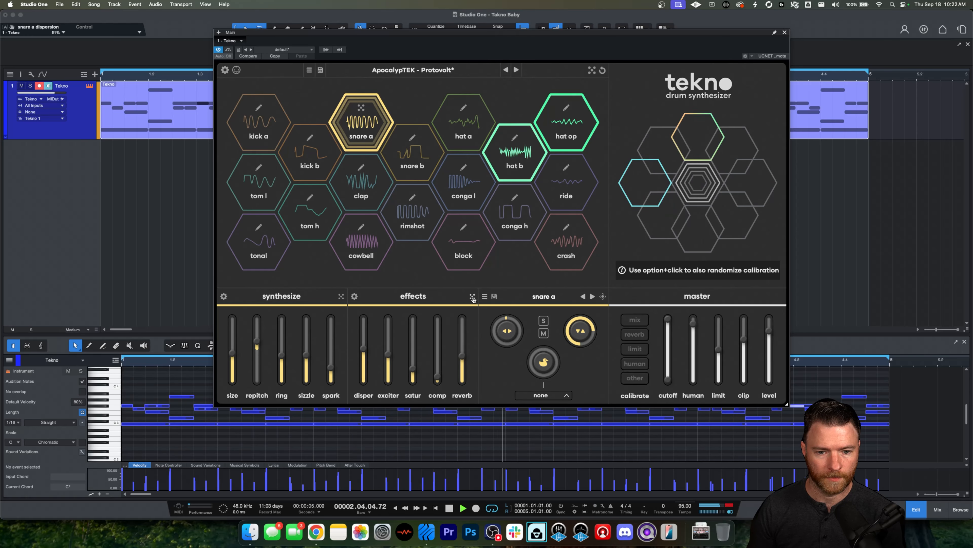
pyautogui.click(340, 297)
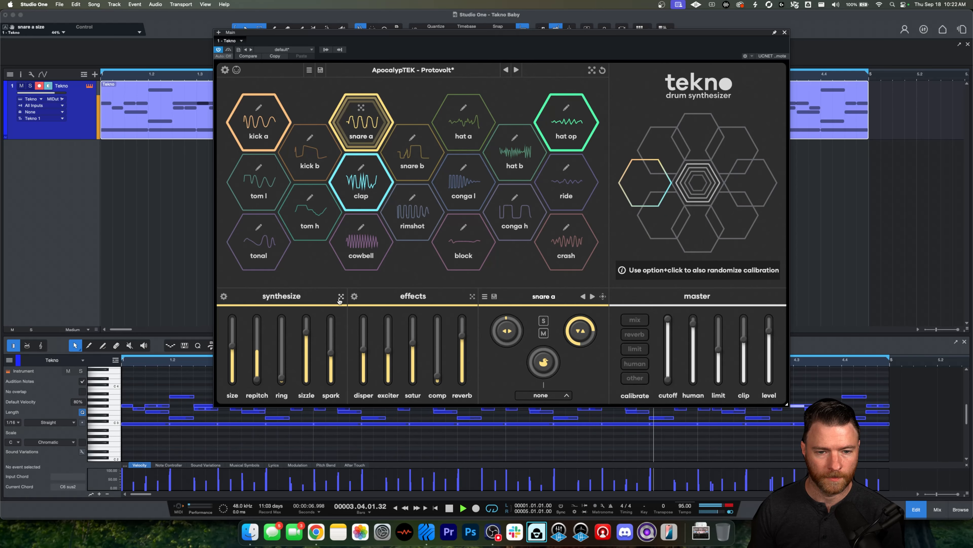
pyautogui.click(340, 297)
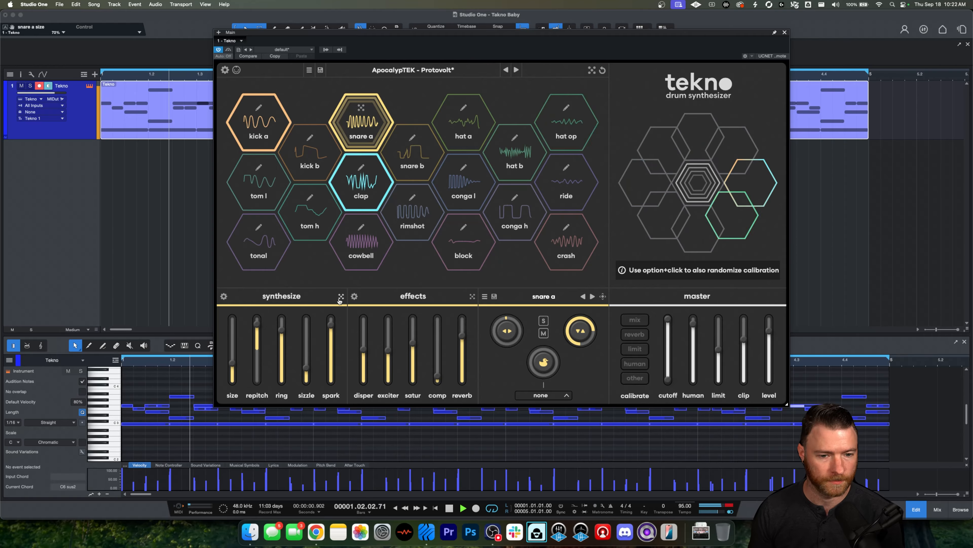
pyautogui.click(472, 296)
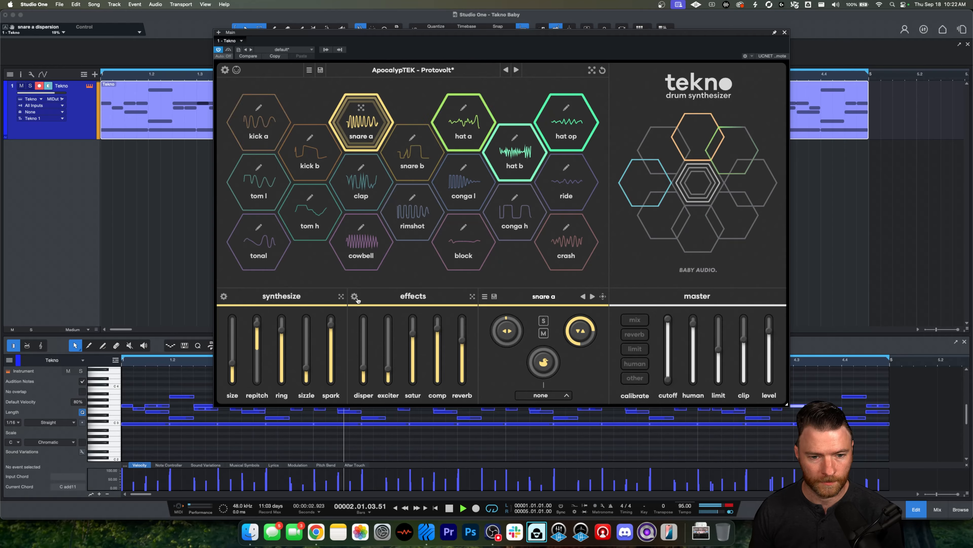
# Step: Adjust snare a's spark fader and stop playback
pyautogui.moveTo(257, 326); pyautogui.dragTo(332, 354)
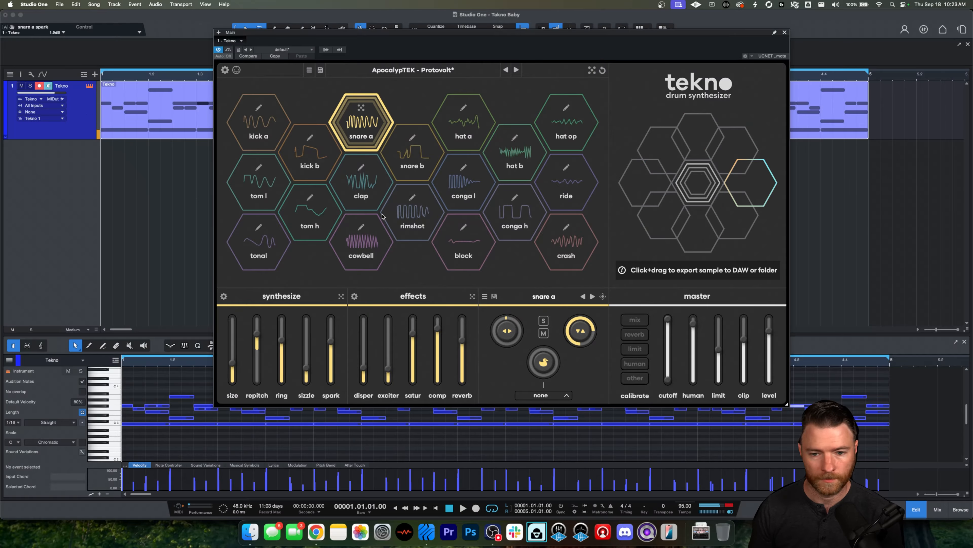
pyautogui.press('space')
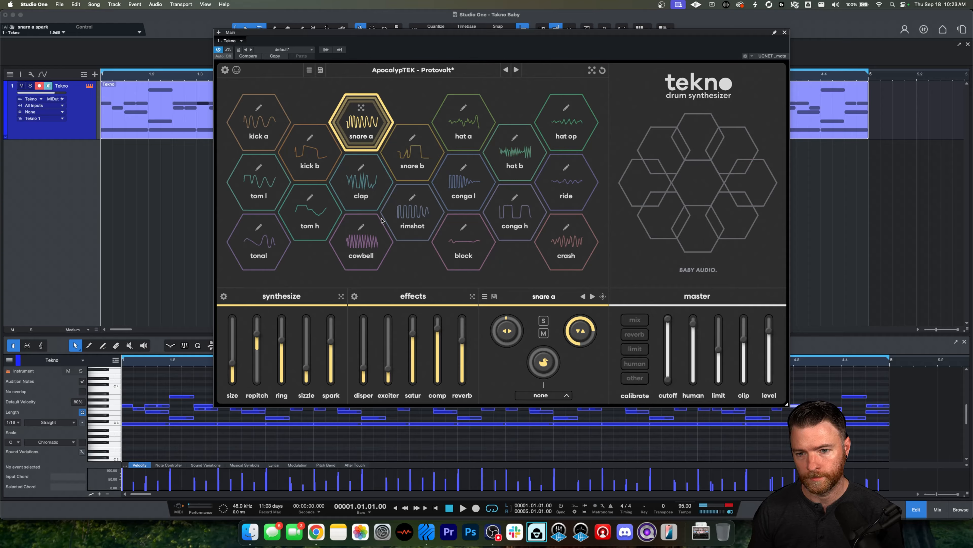